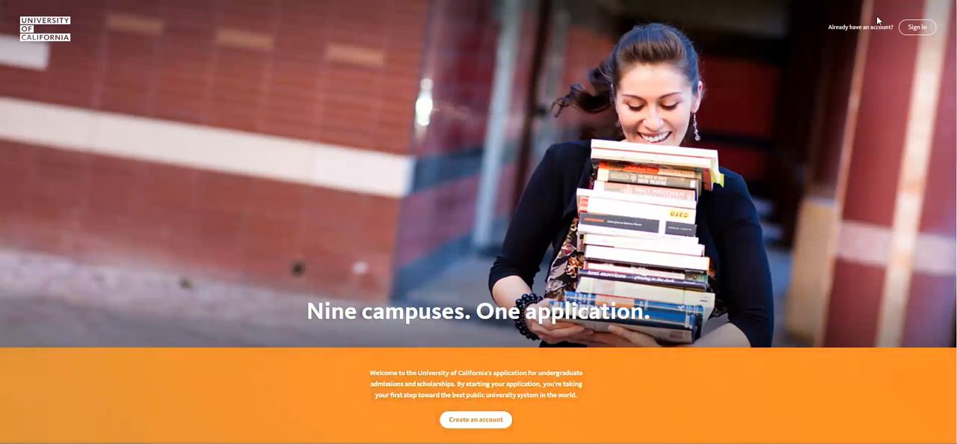
- Sign in to the existing application account using the saved test login's e-mail address and password
left_click(917, 26)
left_click(478, 267)
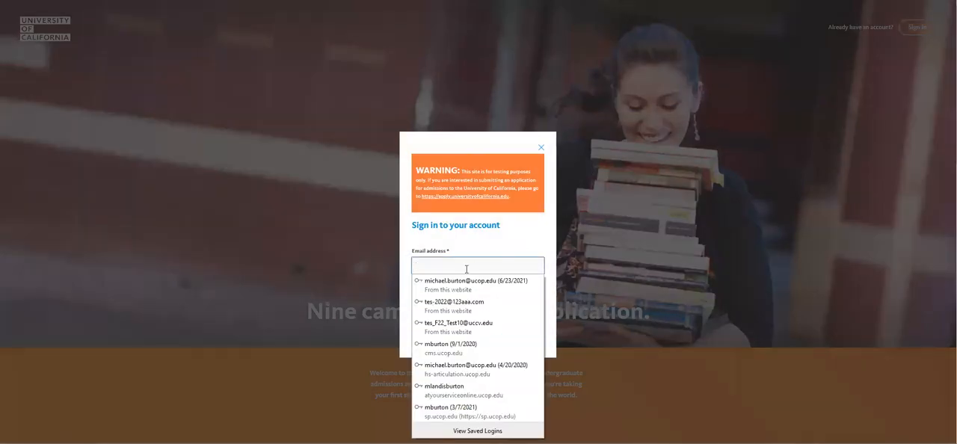
left_click(472, 303)
left_click(441, 338)
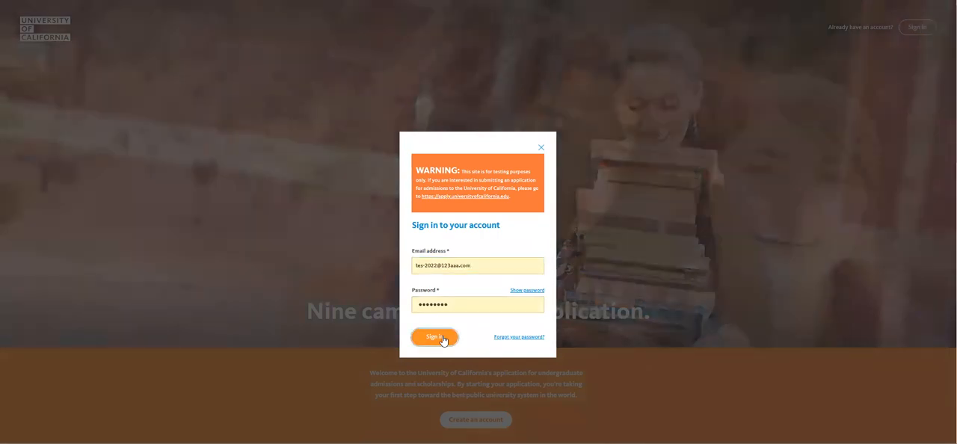
left_click(441, 338)
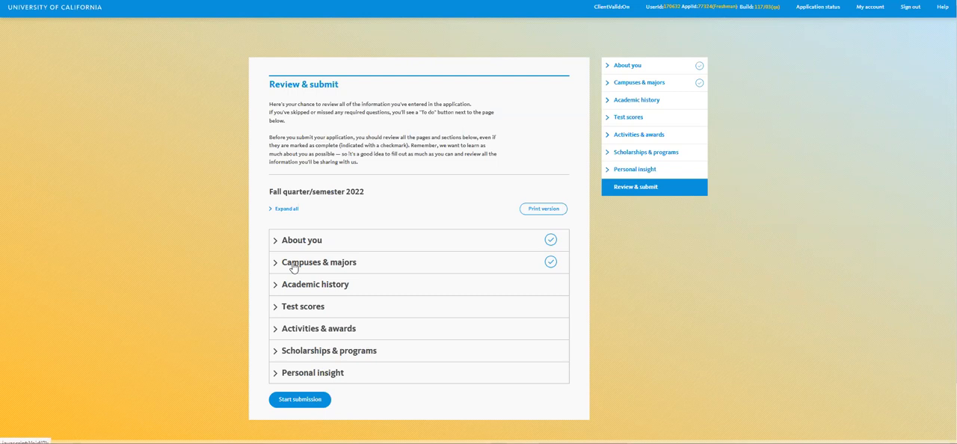
- Expand Academic history in the application review and open its High schools to-do item
left_click(291, 288)
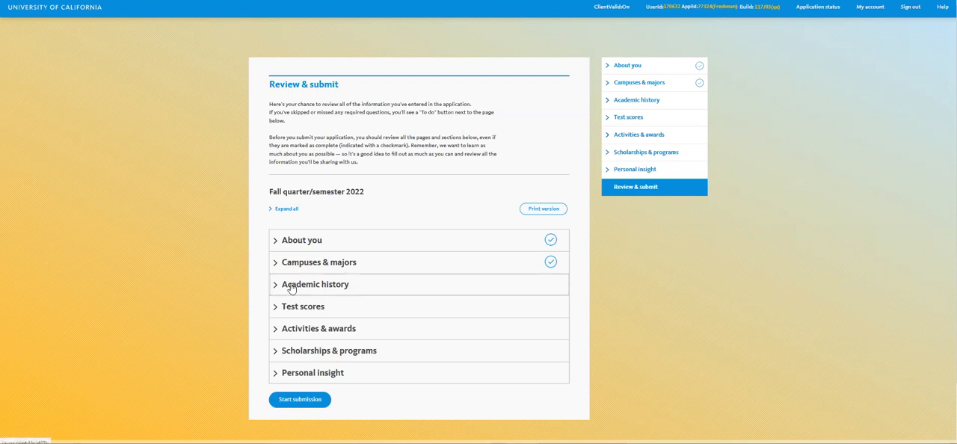
scroll(423, 319, "down", 2)
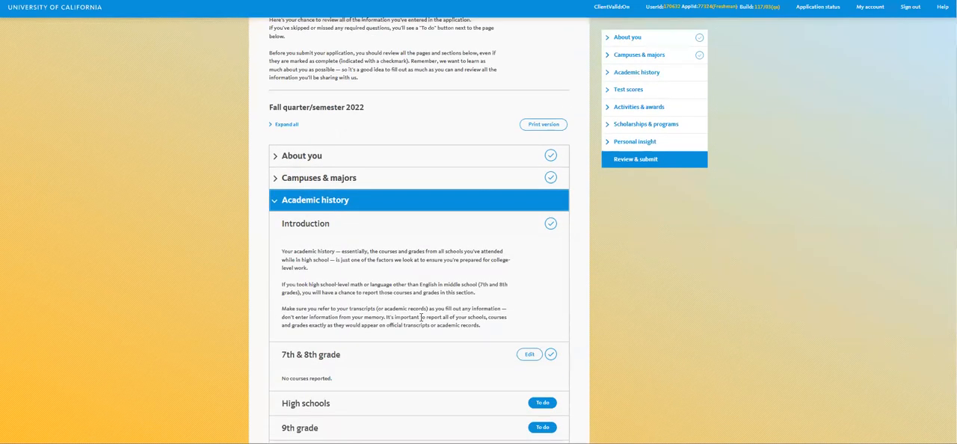
scroll(353, 284, "down", 1)
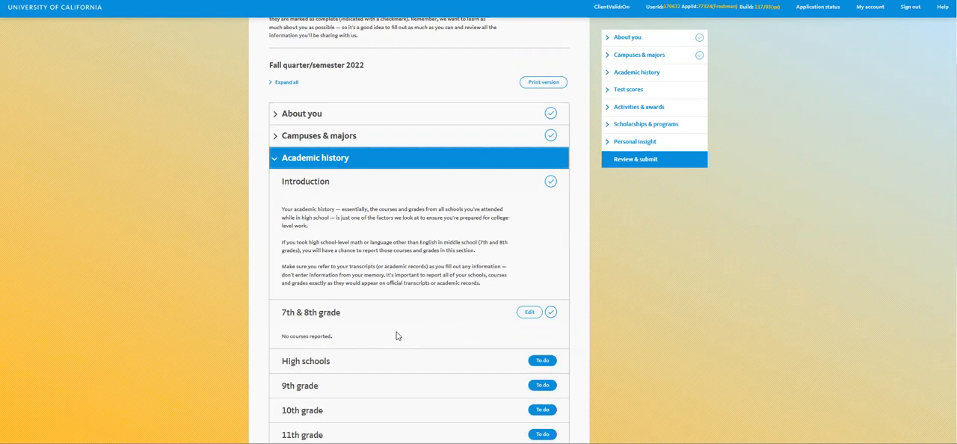
scroll(397, 336, "down", 1)
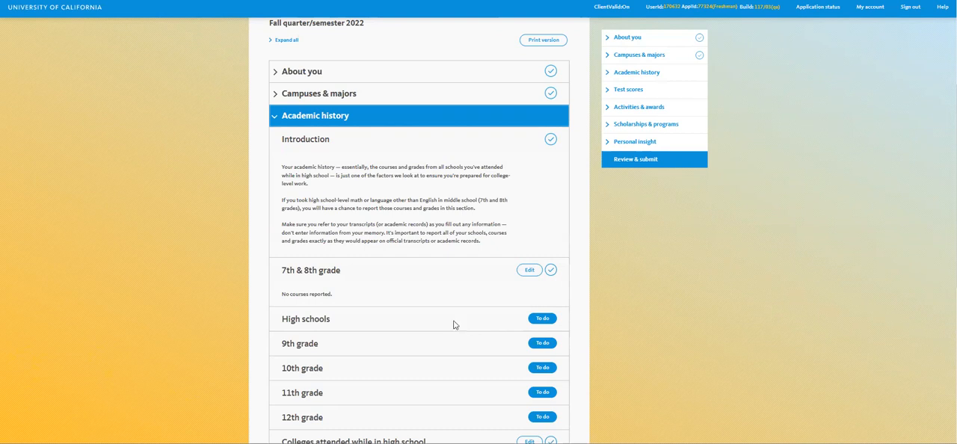
left_click(543, 320)
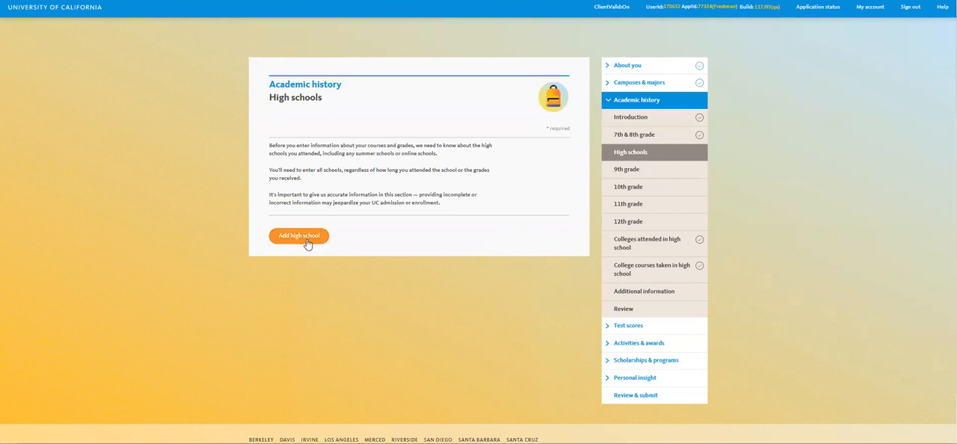
- Start adding a high school attended in California and search for "arroyo"
left_click(308, 243)
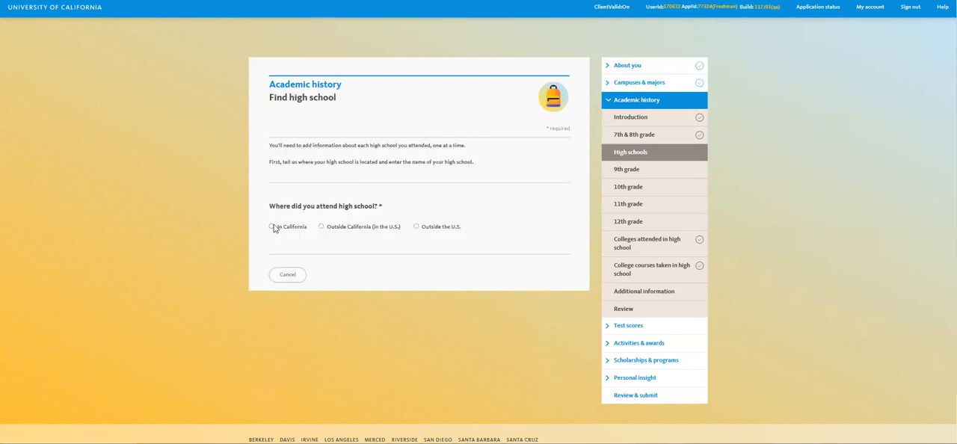
left_click(272, 227)
scroll(373, 288, "down", 1)
scroll(373, 288, "down", 1)
left_click(359, 303)
type("arroyo")
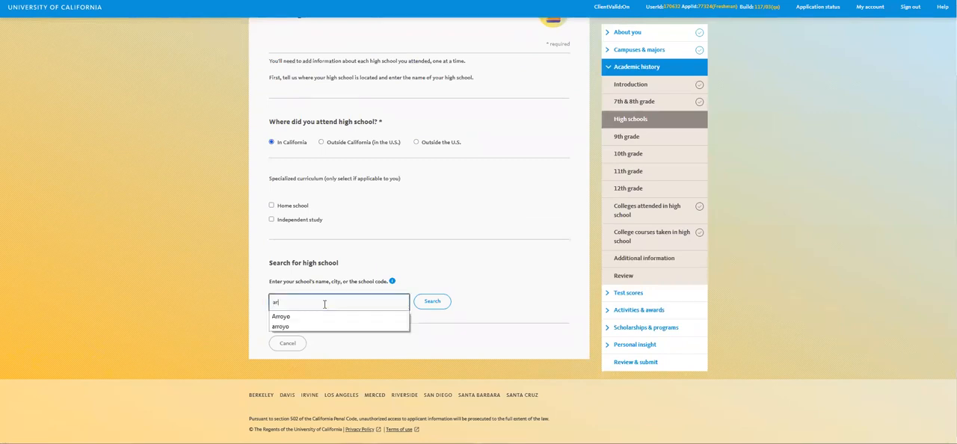
left_click(430, 302)
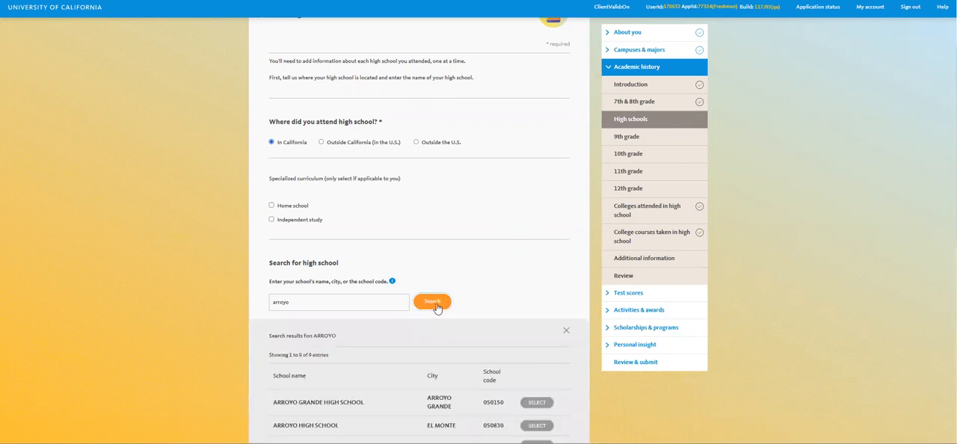
- Select Arroyo High School in El Monte from the search results
scroll(419, 292, "down", 2)
scroll(419, 317, "down", 1)
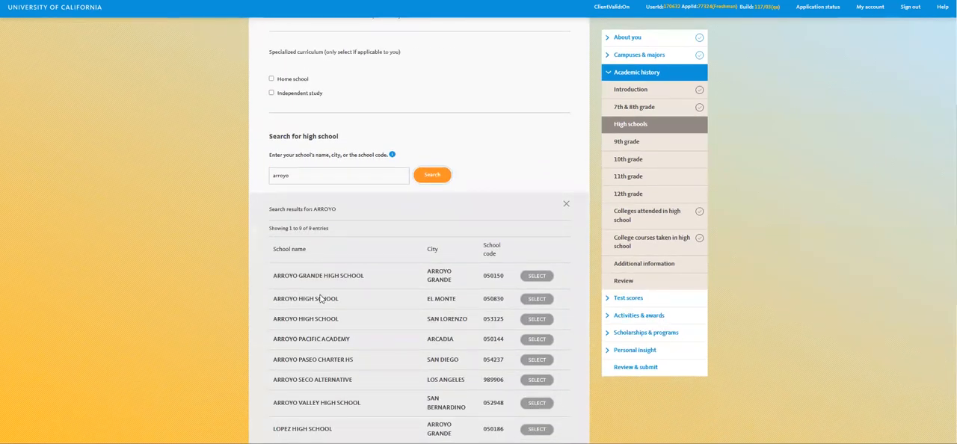
left_click(537, 299)
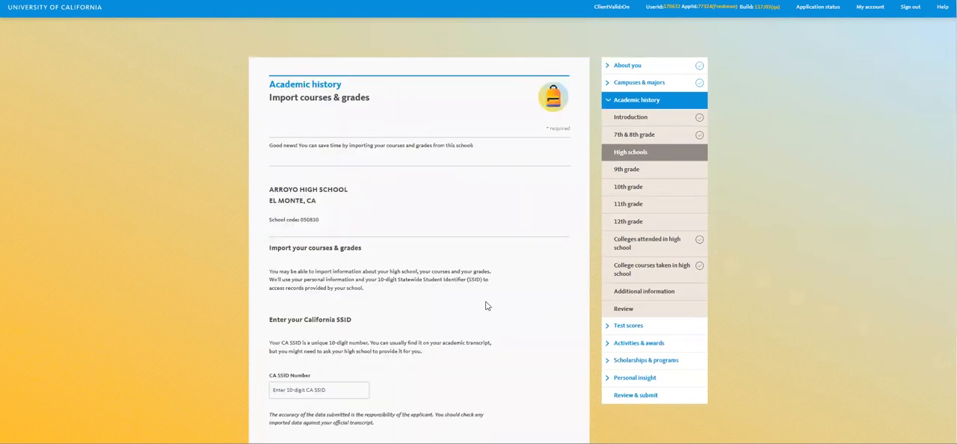
- Enter the student's CA SSID number for Arroyo High School and import the courses and grades, agreeing to continue
scroll(485, 306, "down", 2)
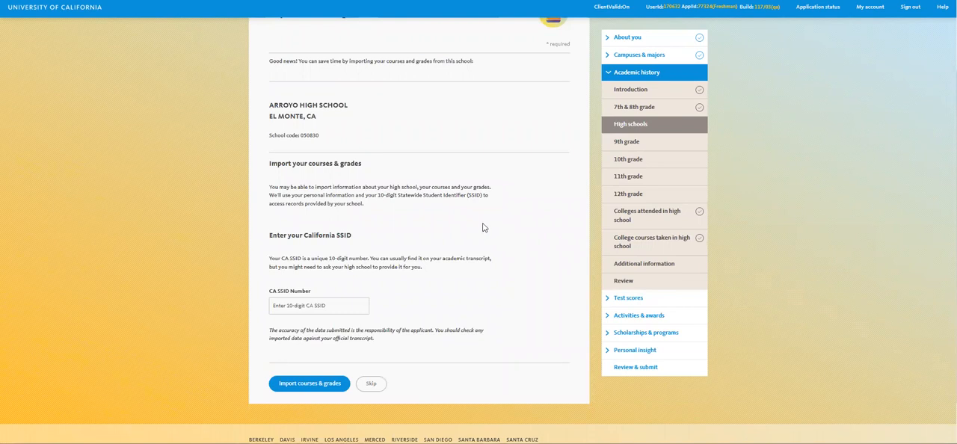
left_click_drag(267, 164, 412, 212)
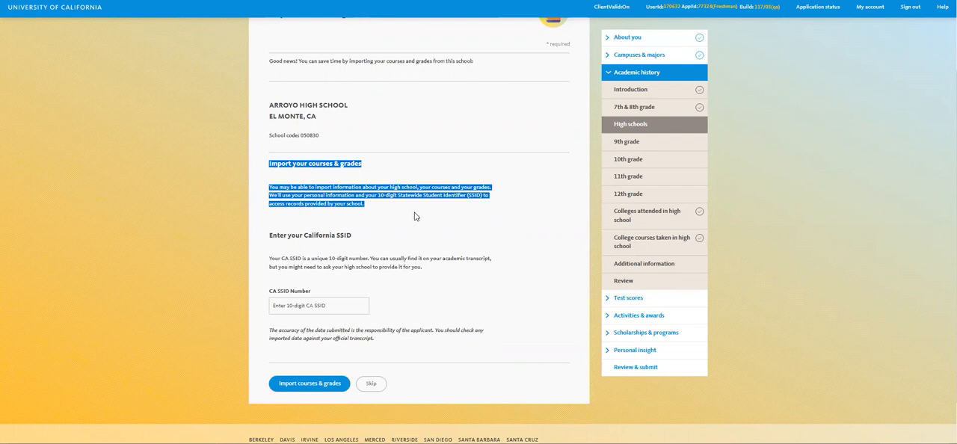
left_click(327, 308)
type("2")
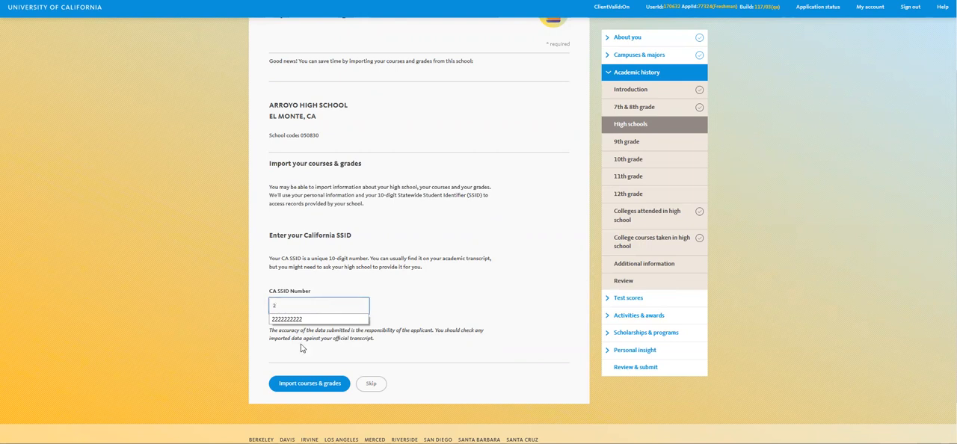
left_click(302, 319)
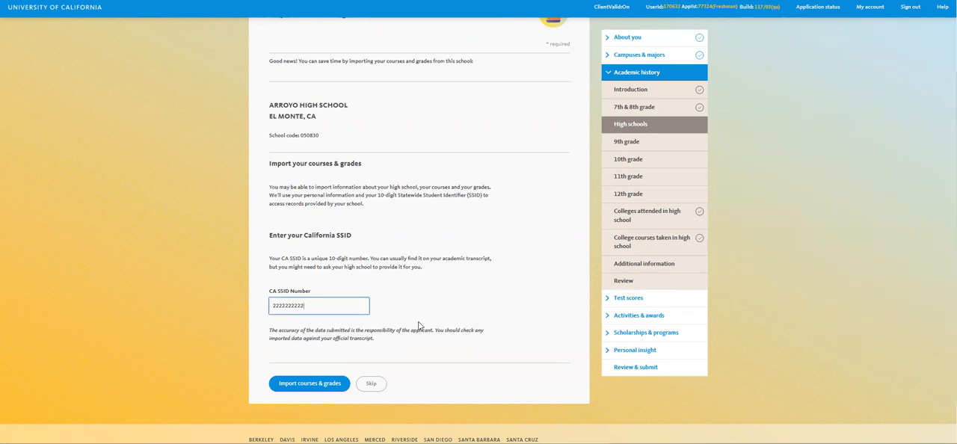
left_click(335, 386)
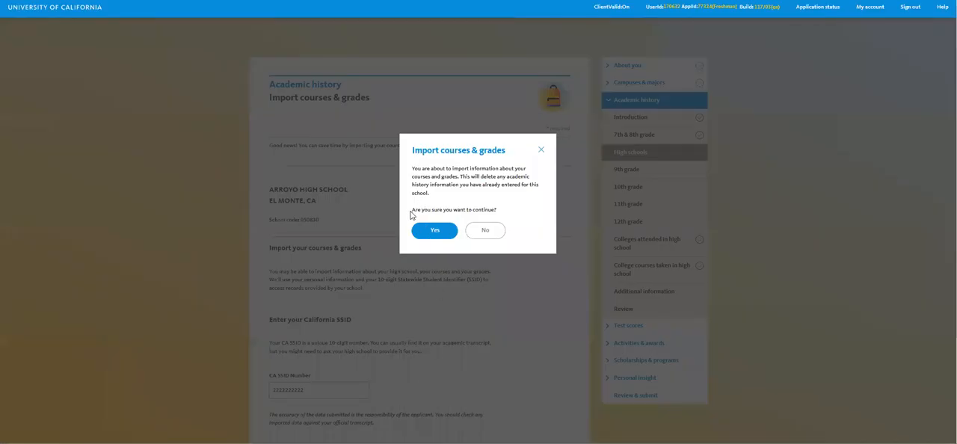
left_click(435, 229)
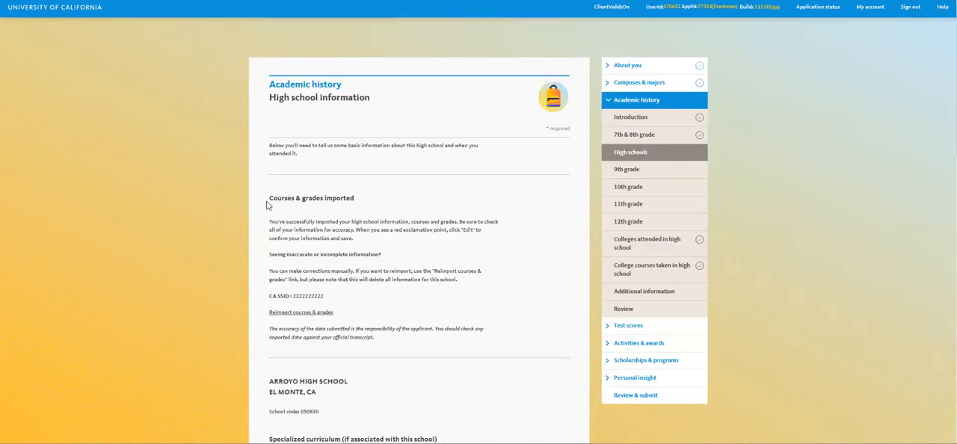
- Review the imported attendance dates, grade levels, grading system and term system for Arroyo High School and save the school information
left_click_drag(269, 197, 381, 243)
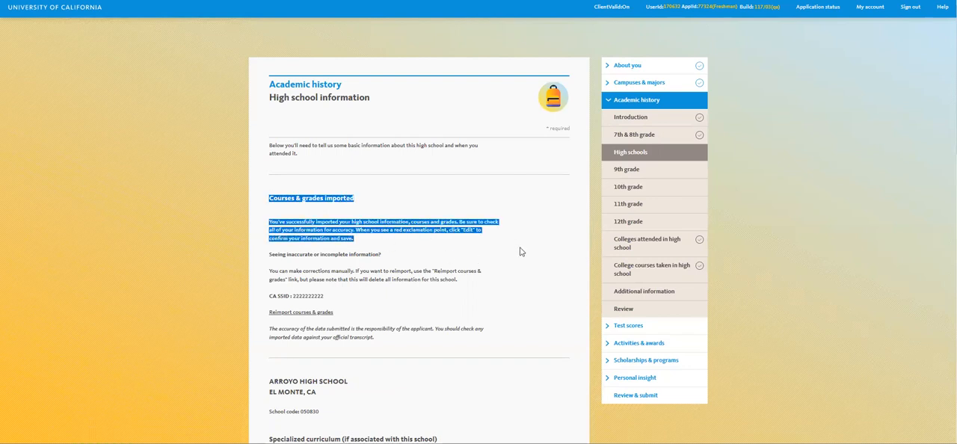
scroll(522, 251, "down", 3)
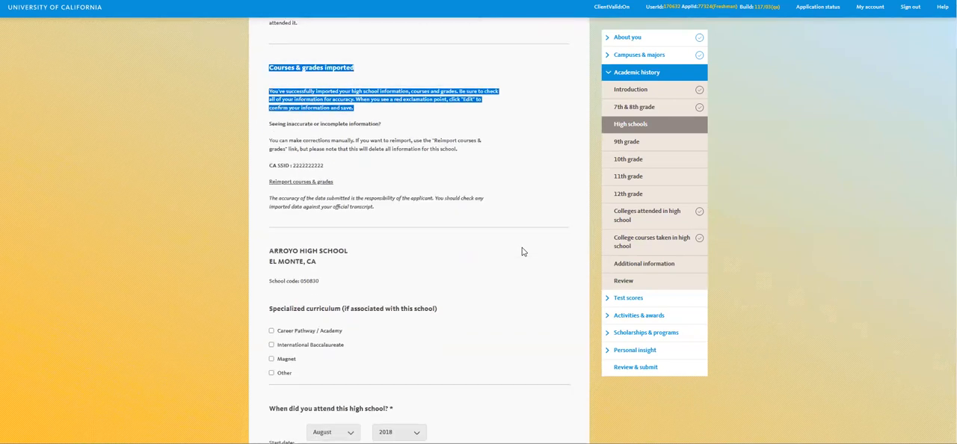
scroll(522, 251, "down", 2)
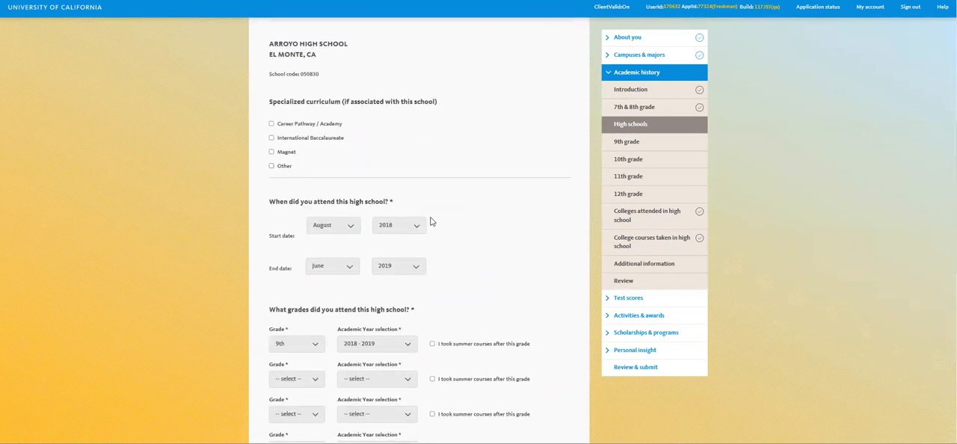
scroll(456, 269, "down", 2)
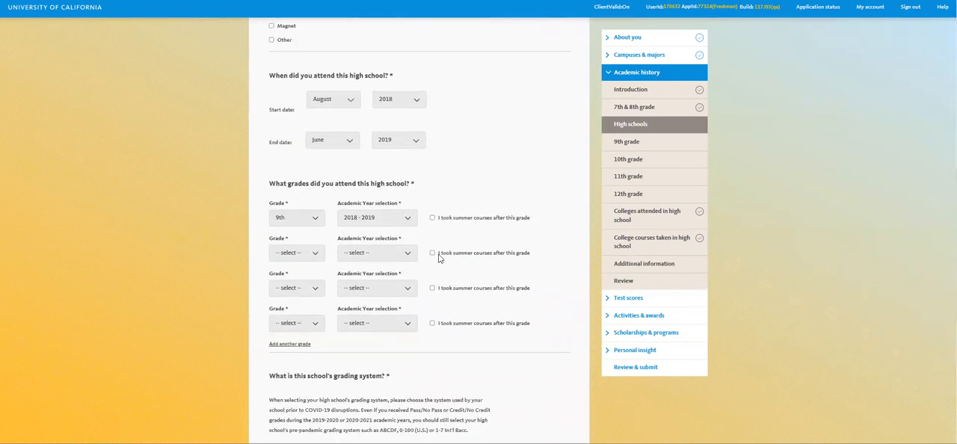
scroll(412, 239, "down", 3)
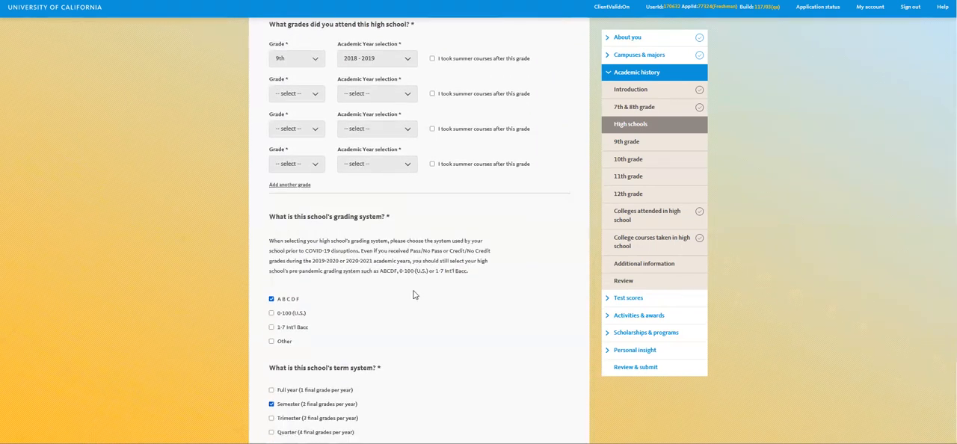
scroll(415, 240, "down", 1)
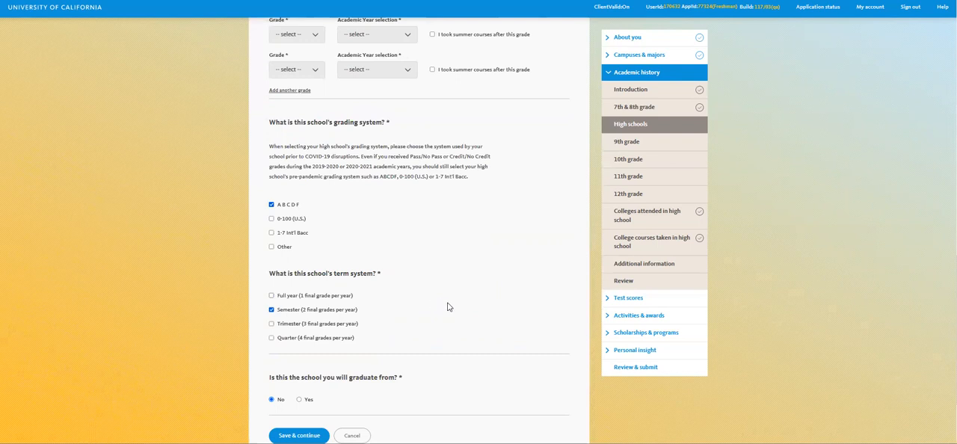
scroll(427, 306, "down", 1)
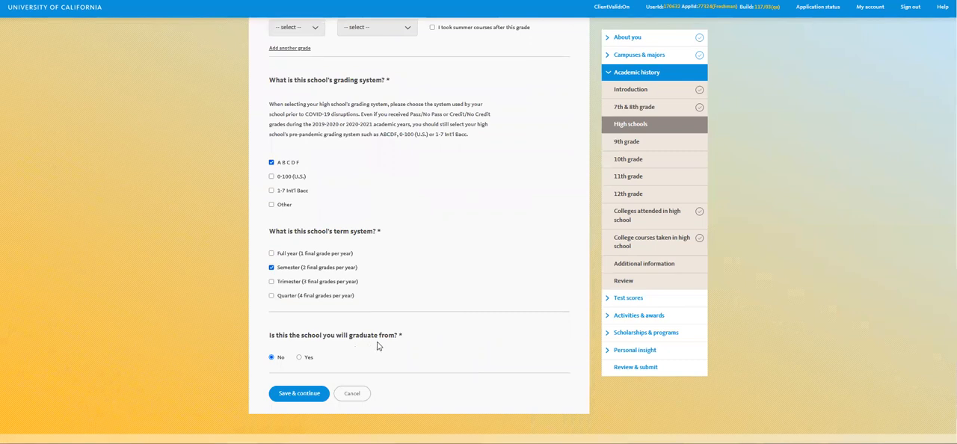
scroll(396, 350, "down", 1)
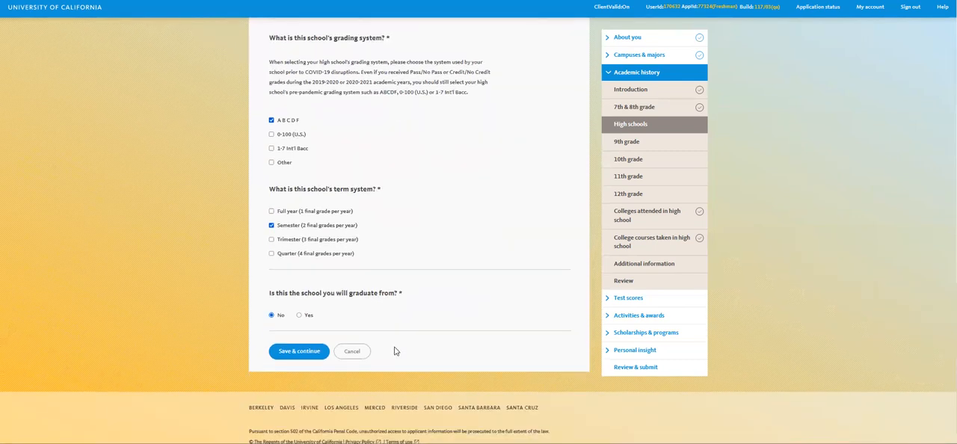
left_click(300, 352)
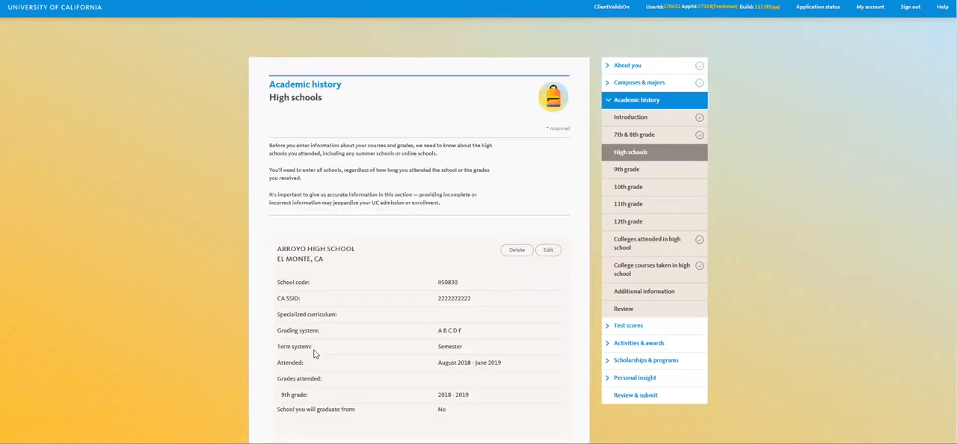
- Add another high school in California by searching for "el monte" and selecting El Monte High School
scroll(384, 320, "down", 2)
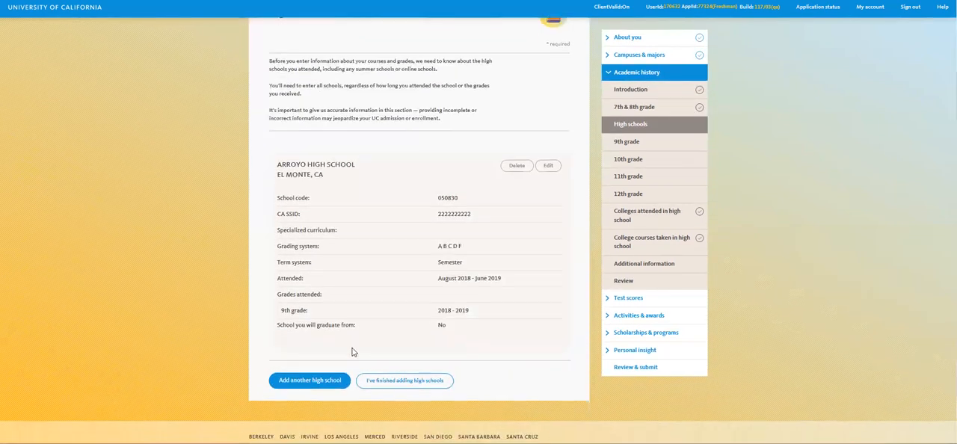
left_click(287, 379)
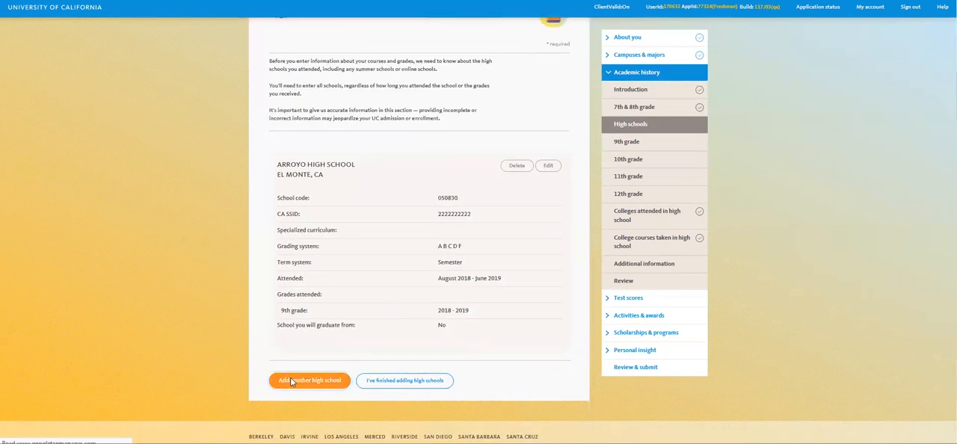
left_click(271, 227)
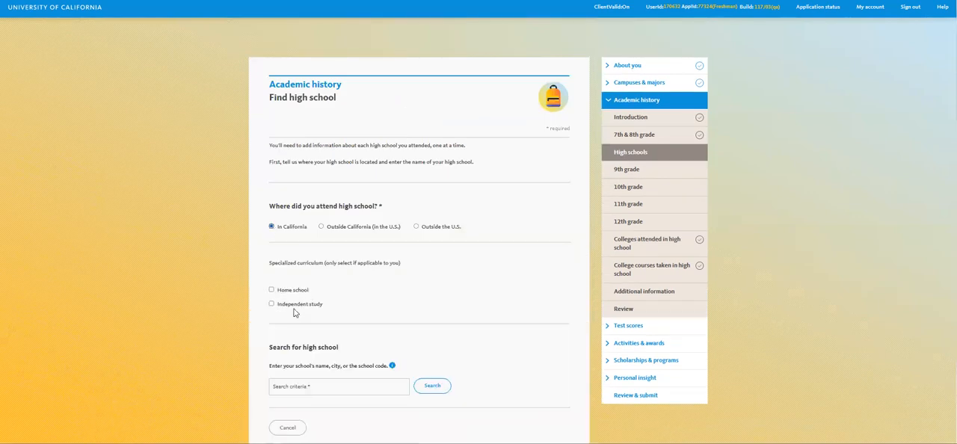
scroll(327, 358, "down", 1)
left_click(314, 344)
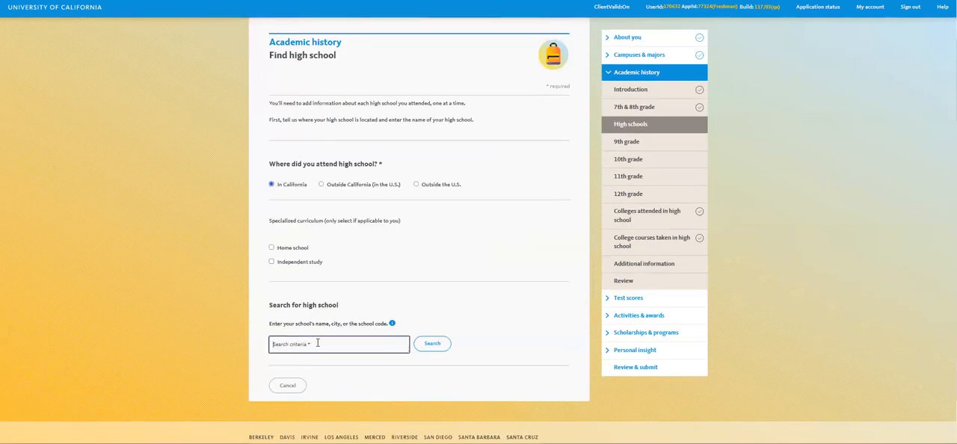
type("el mon")
type("te")
left_click(285, 361)
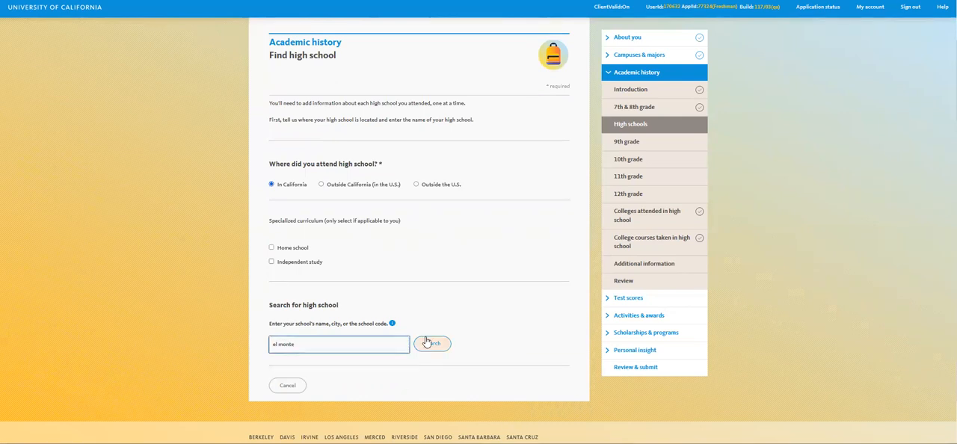
left_click(427, 343)
scroll(428, 328, "down", 3)
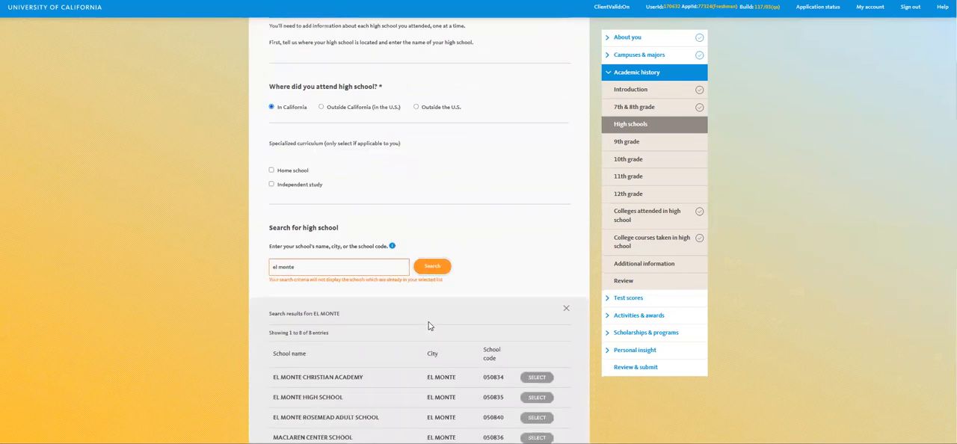
left_click(530, 309)
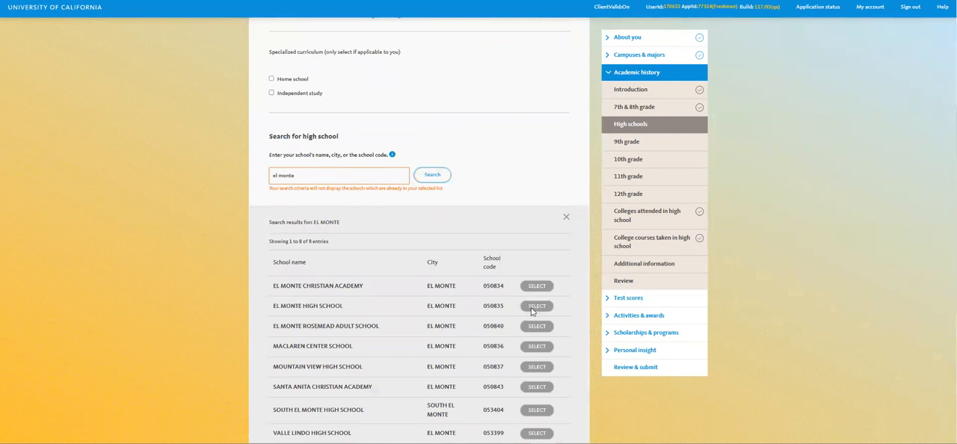
- Import the courses and grades for El Monte High School with the prefilled CA SSID, agreeing to continue
scroll(333, 364, "down", 1)
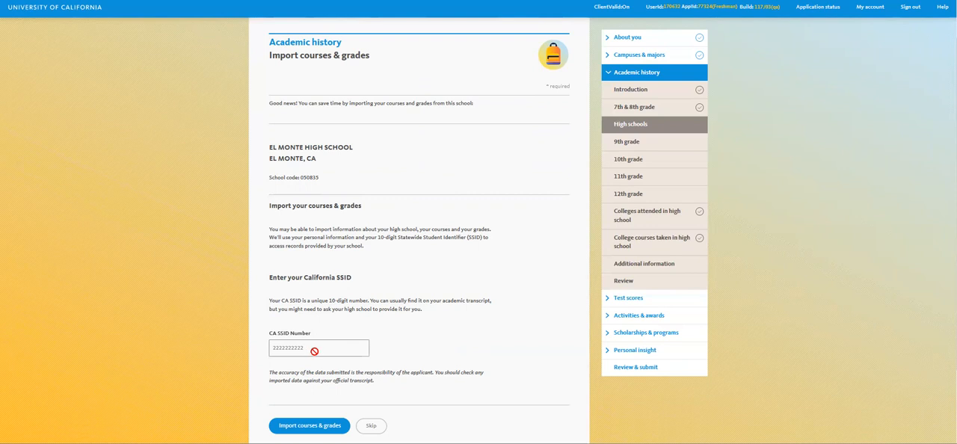
scroll(418, 355, "down", 1)
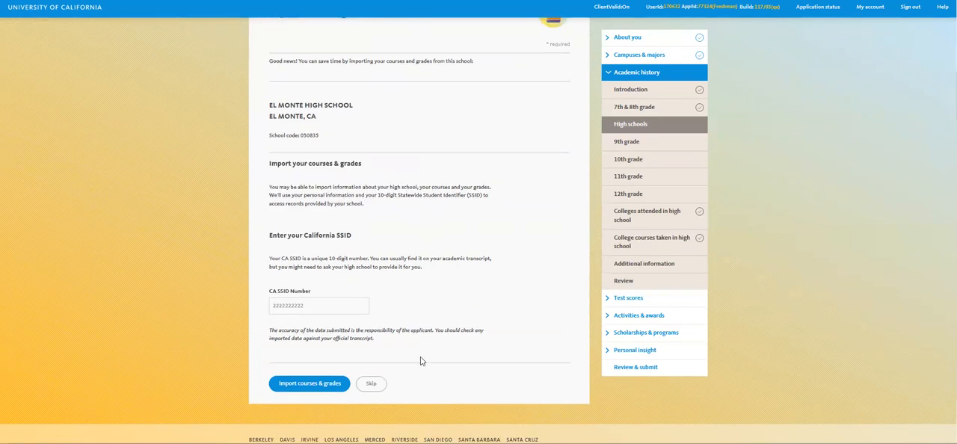
left_click(294, 386)
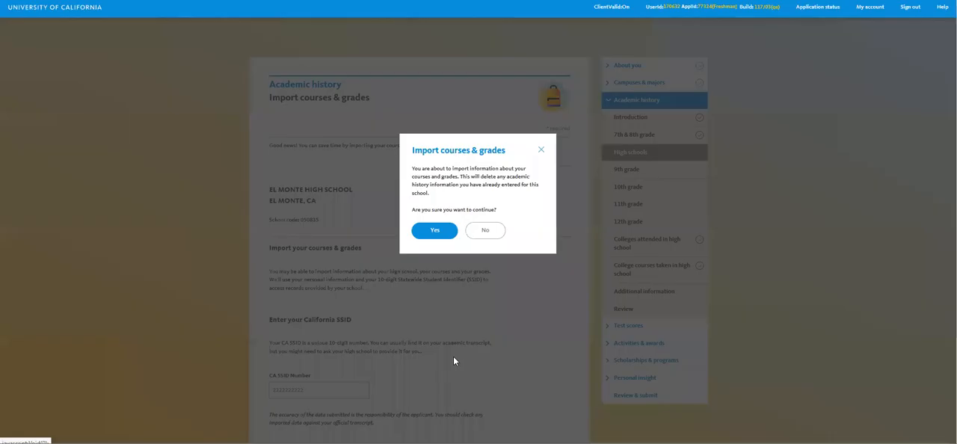
left_click(438, 233)
- Review the imported attendance dates, grade level, grading system, term system and graduation answer for El Monte High School and save the school information
scroll(449, 299, "down", 3)
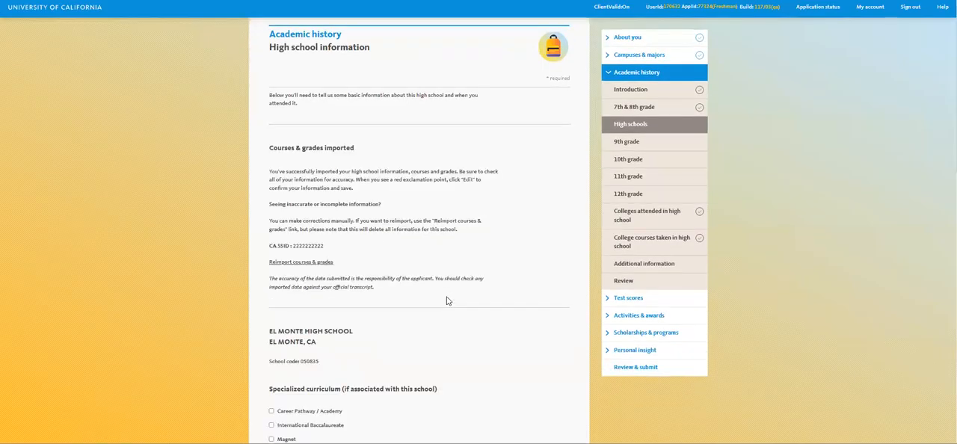
scroll(447, 298, "down", 3)
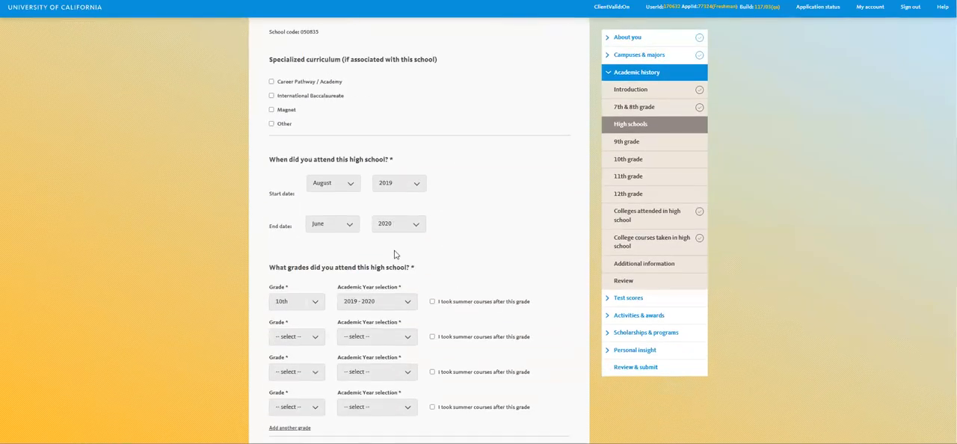
scroll(394, 258, "down", 1)
scroll(396, 271, "down", 2)
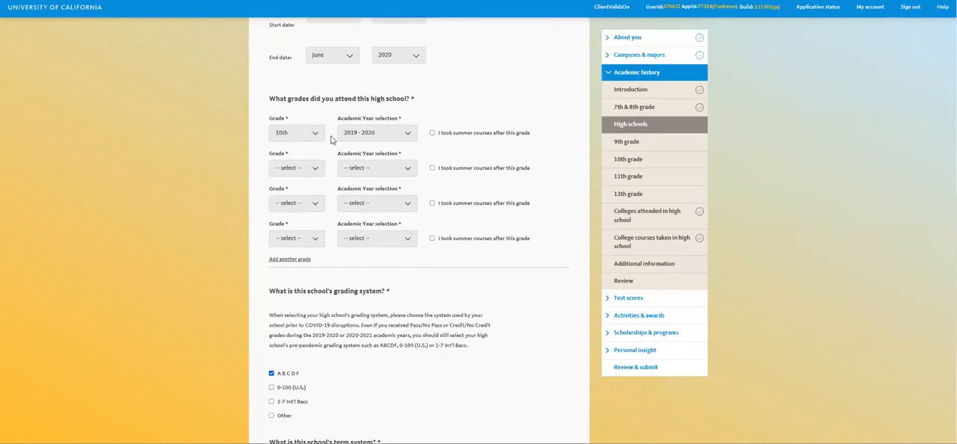
scroll(415, 224, "down", 2)
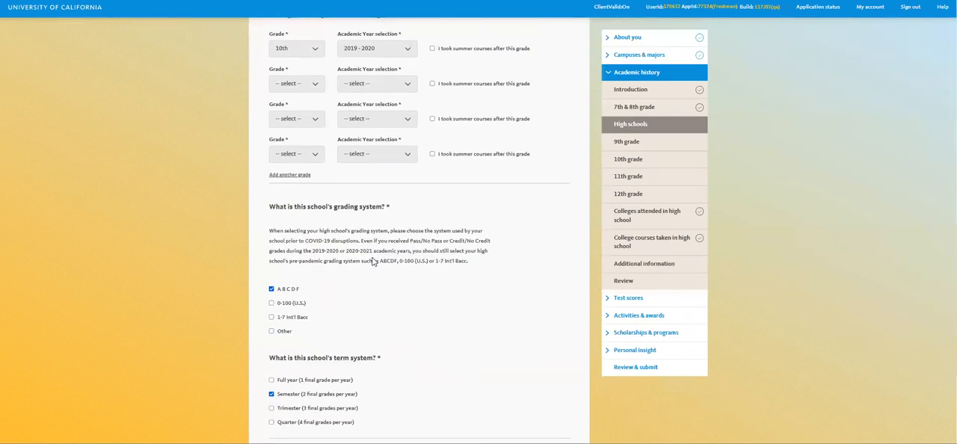
scroll(372, 271, "down", 2)
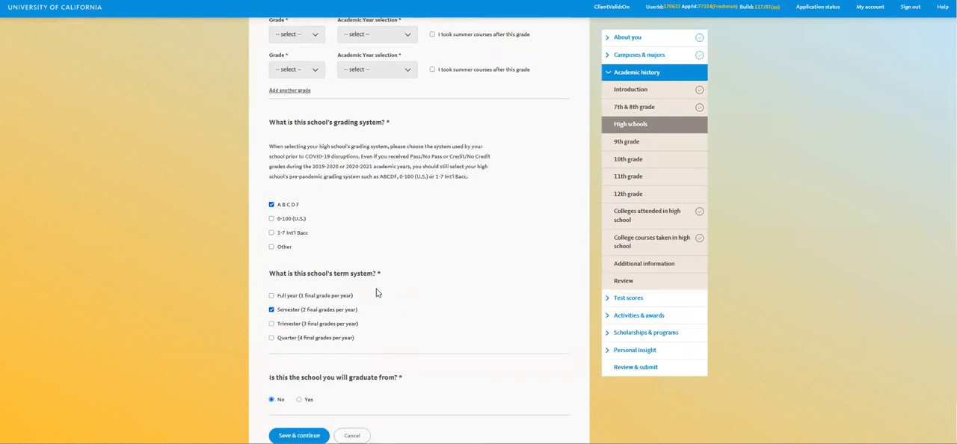
scroll(389, 304, "down", 2)
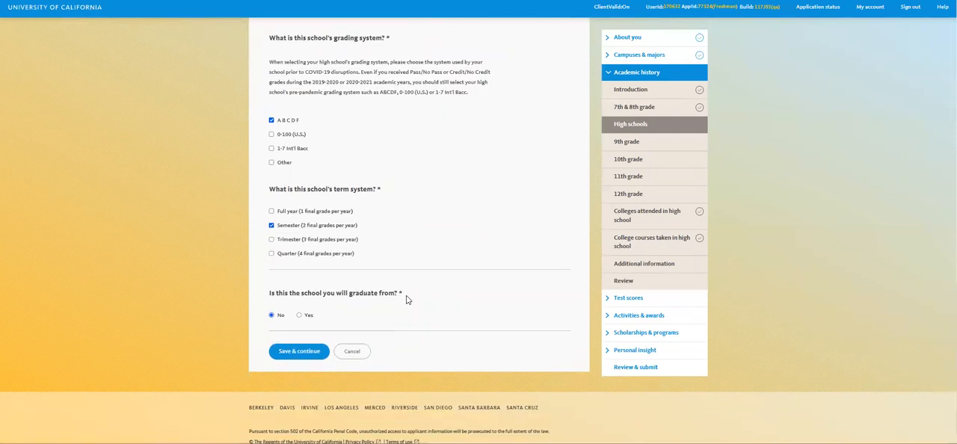
left_click(302, 353)
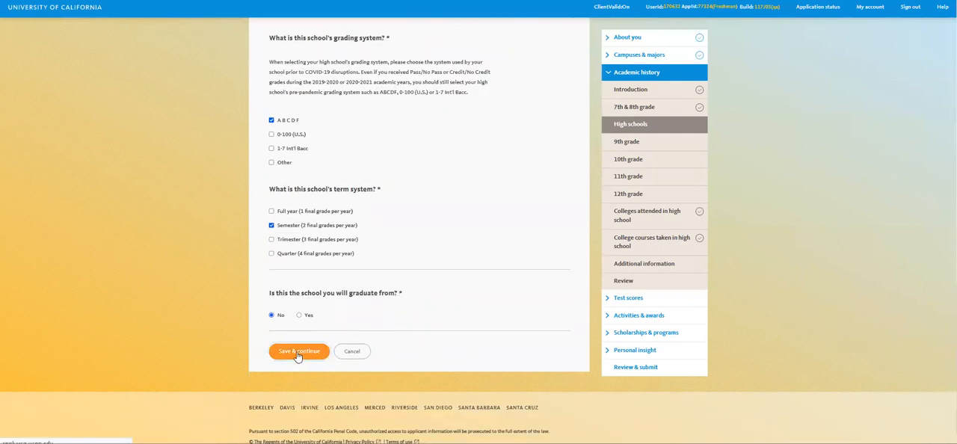
- Add another high school in California by searching for "Mountain View" and selecting Mountain View High School in El Monte
scroll(406, 299, "down", 7)
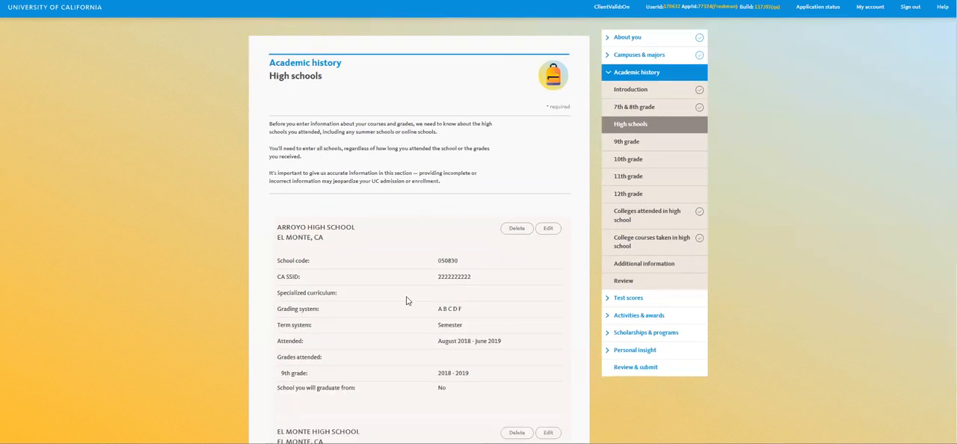
scroll(406, 300, "down", 1)
left_click(309, 338)
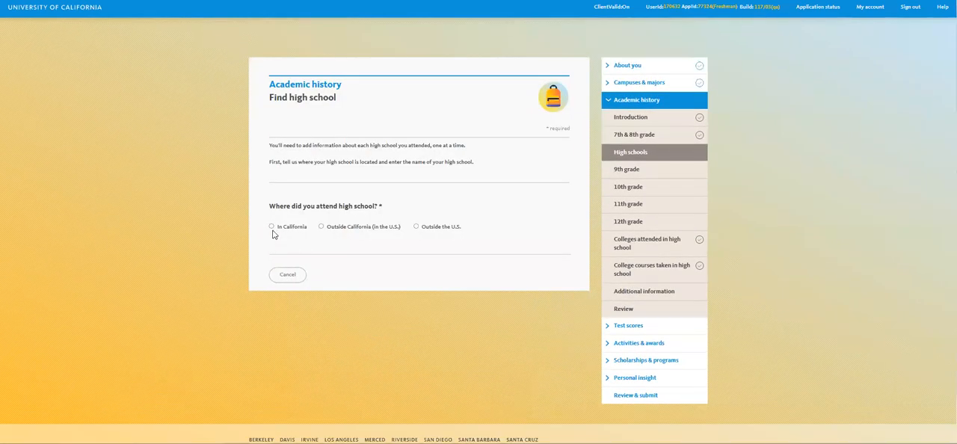
left_click(272, 227)
left_click(338, 386)
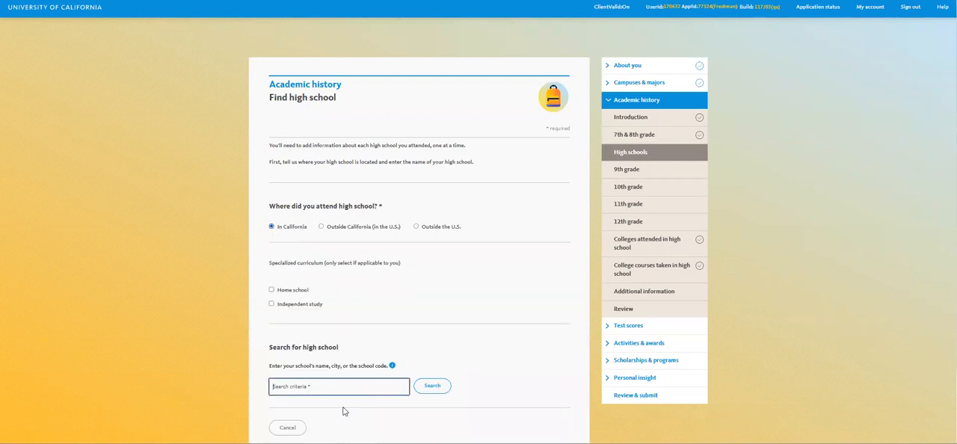
type("moun")
key("BackSpace")
left_click(346, 403)
left_click(451, 390)
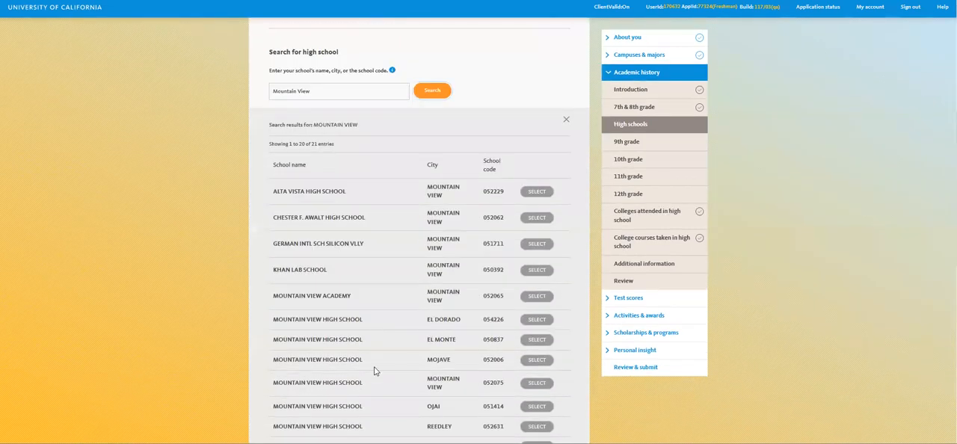
left_click(543, 347)
- Import the courses and grades for Mountain View High School, agreeing to continue
scroll(421, 301, "down", 2)
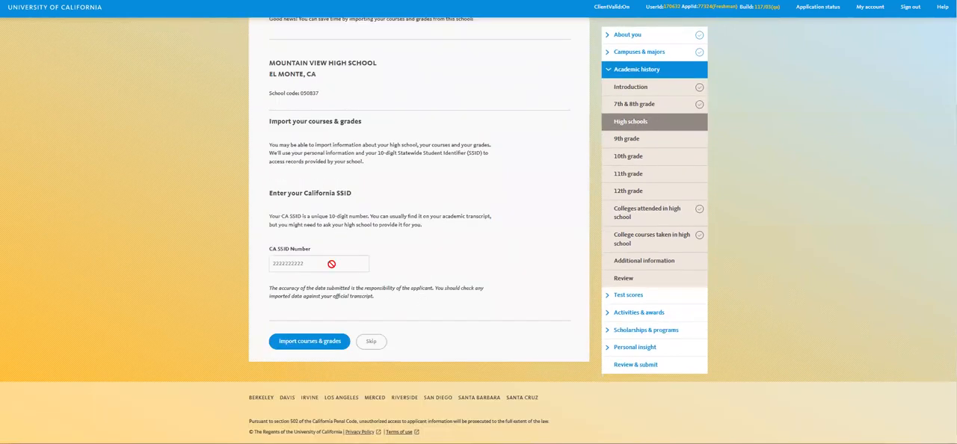
left_click(314, 343)
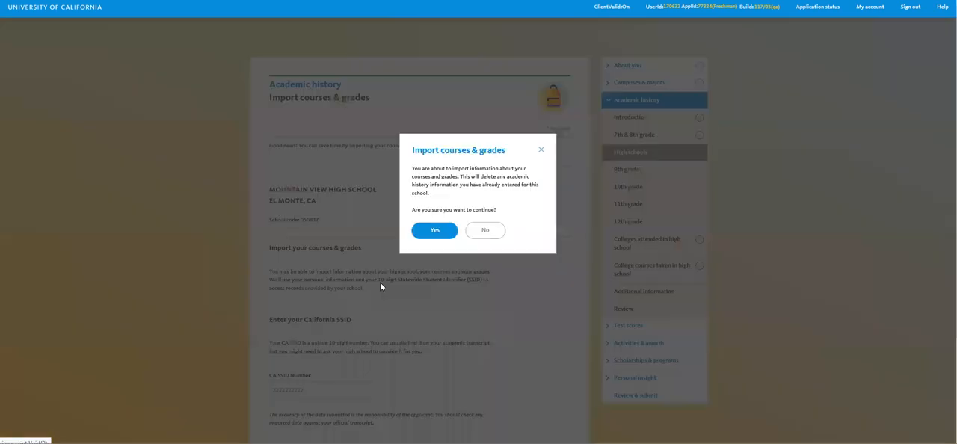
left_click(433, 233)
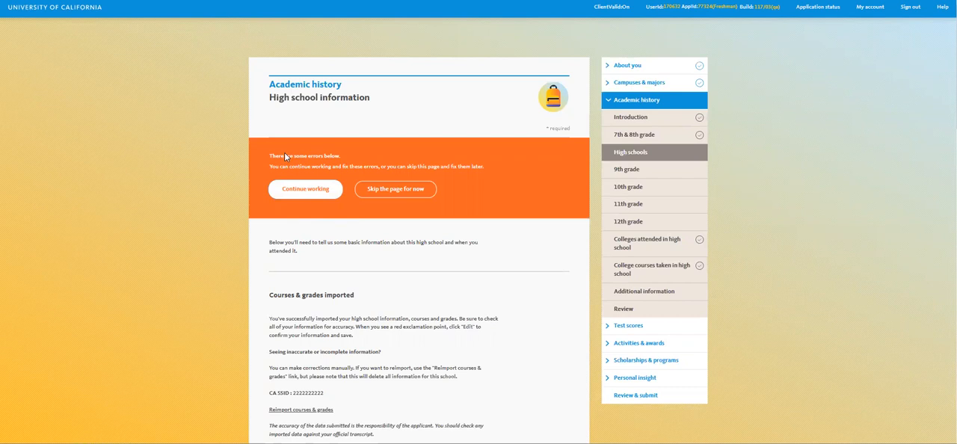
- Continue working on Mountain View High School's information, review the imported details and set the degree received to High/Secondary School Diploma
left_click(309, 193)
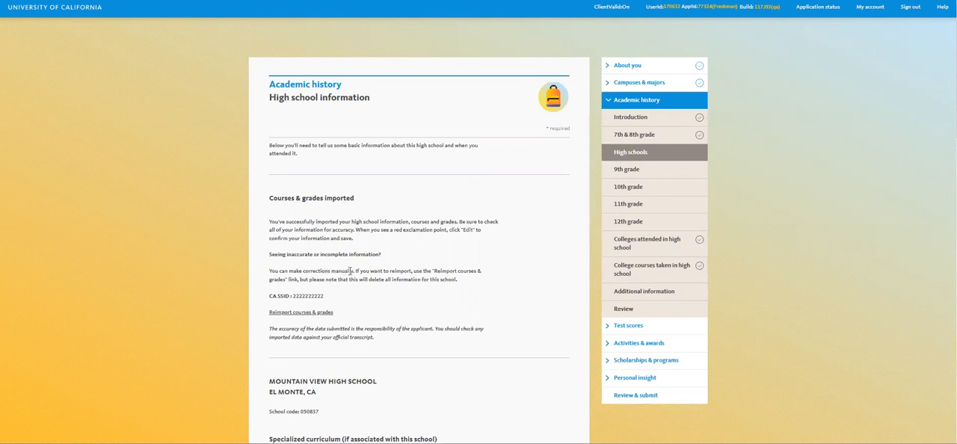
scroll(349, 270, "down", 4)
scroll(349, 276, "down", 3)
scroll(347, 276, "down", 1)
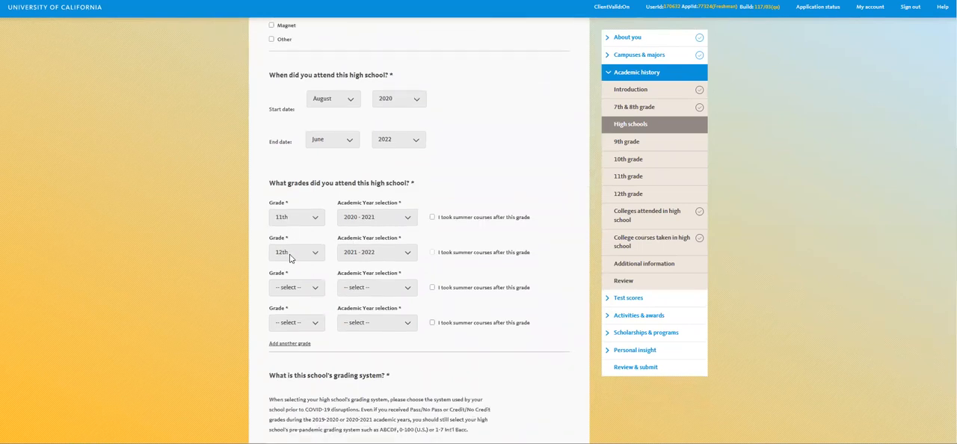
scroll(294, 258, "down", 5)
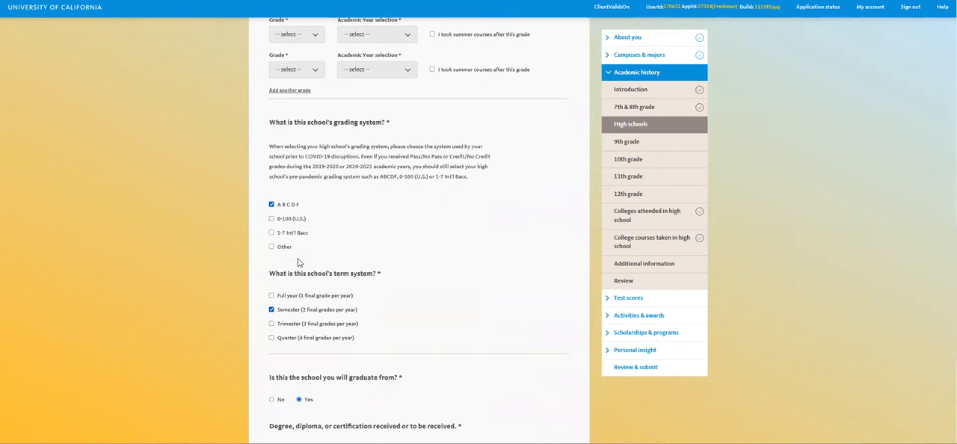
scroll(297, 263, "down", 2)
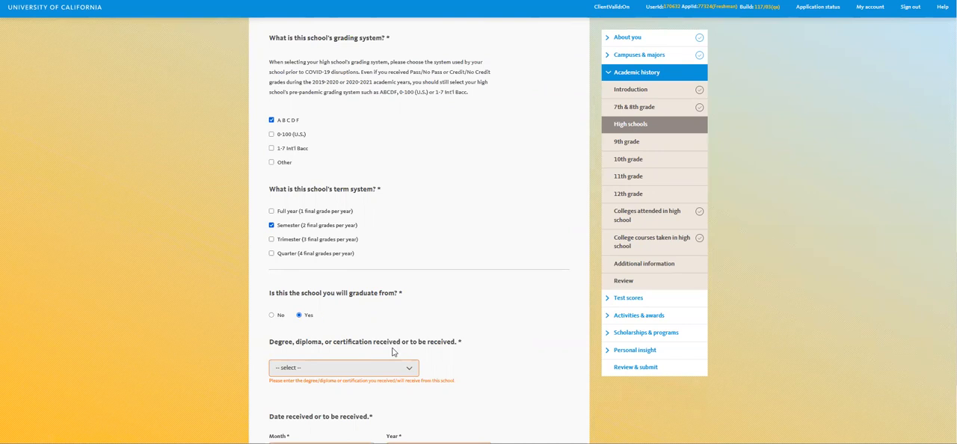
scroll(315, 318, "down", 1)
left_click(310, 327)
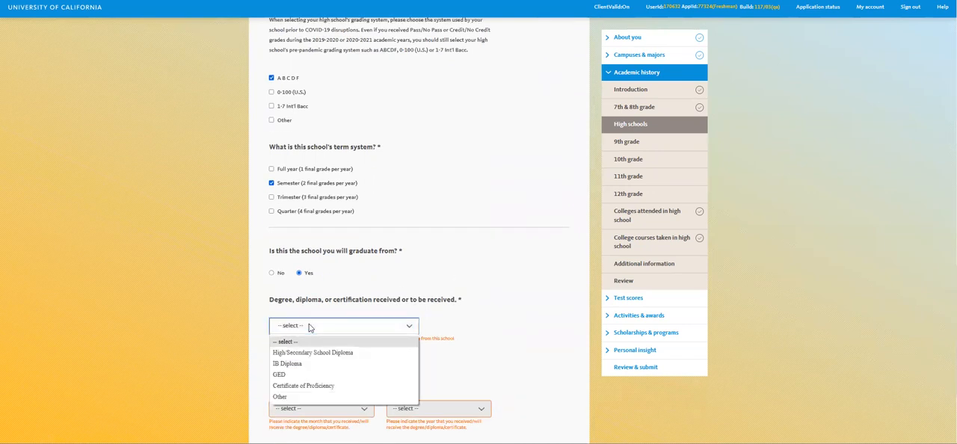
left_click(343, 359)
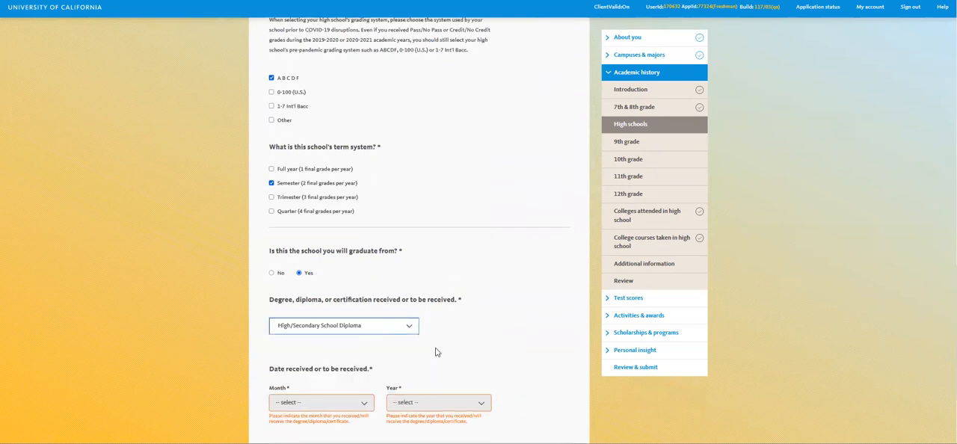
- Set the date the diploma is received to June 2022 and save the Mountain View High School information
scroll(442, 349, "down", 2)
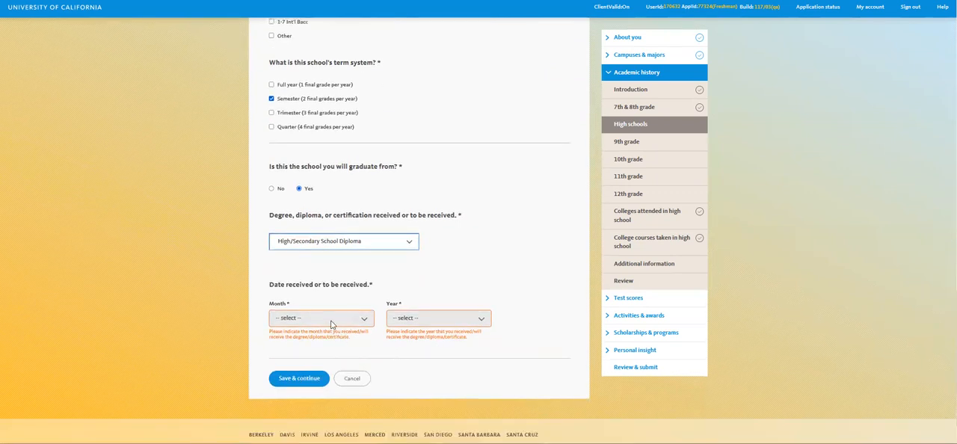
left_click(332, 322)
left_click(290, 238)
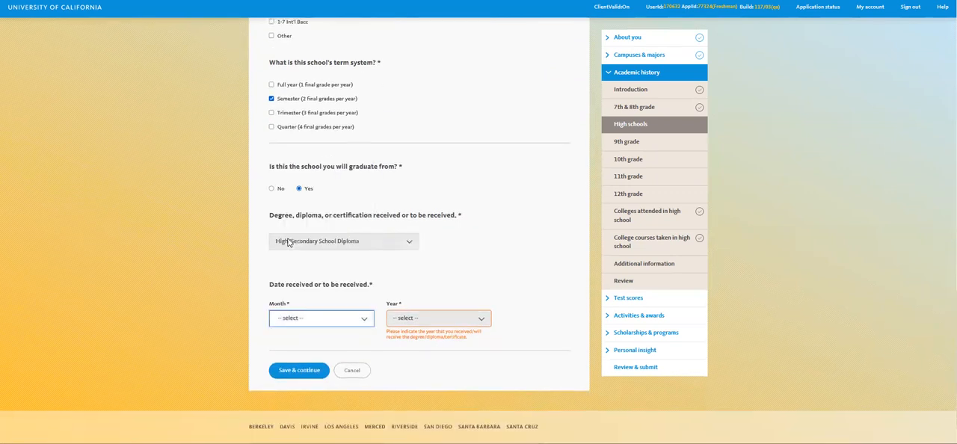
left_click(437, 323)
left_click(402, 108)
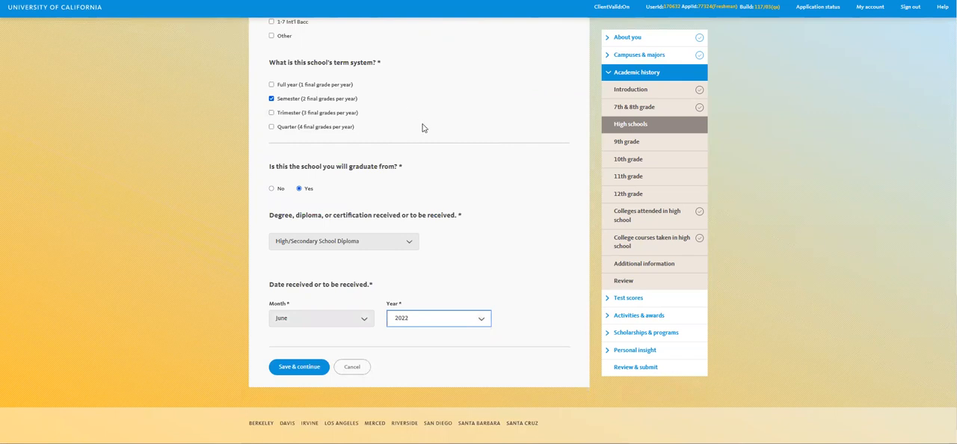
left_click(300, 367)
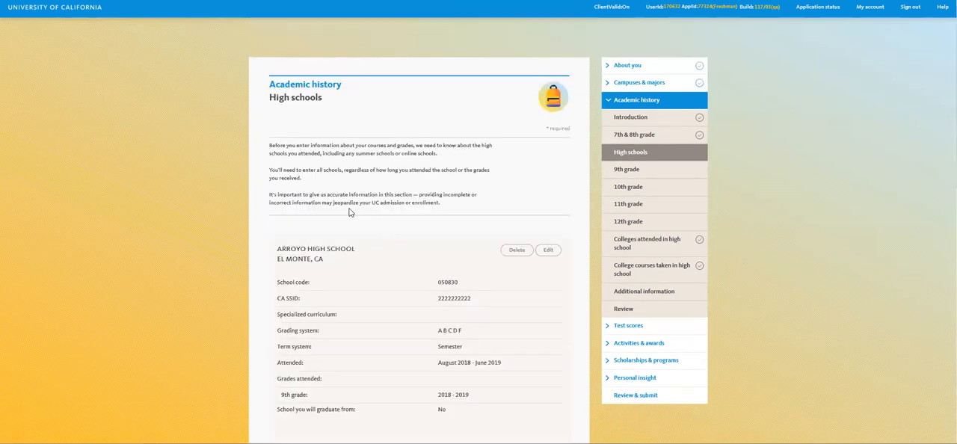
- Review the summaries of the three added high schools and finish adding high schools
scroll(349, 212, "down", 2)
scroll(332, 215, "down", 5)
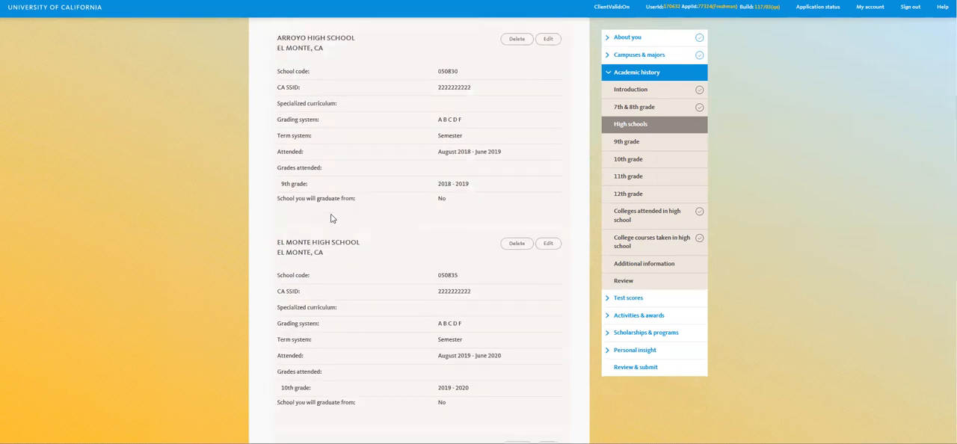
scroll(332, 218, "down", 3)
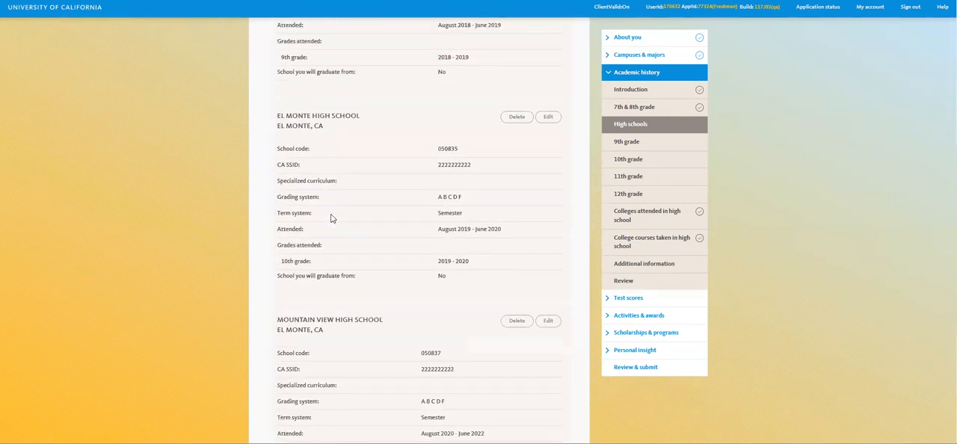
scroll(332, 218, "down", 6)
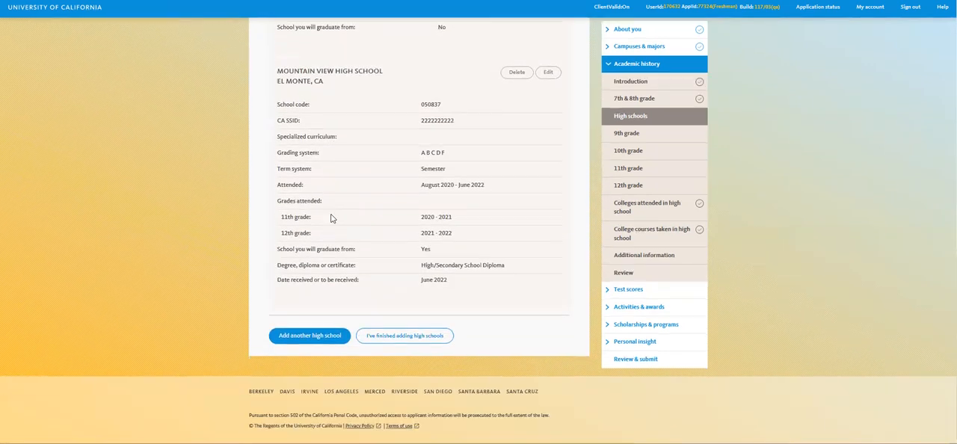
left_click(419, 337)
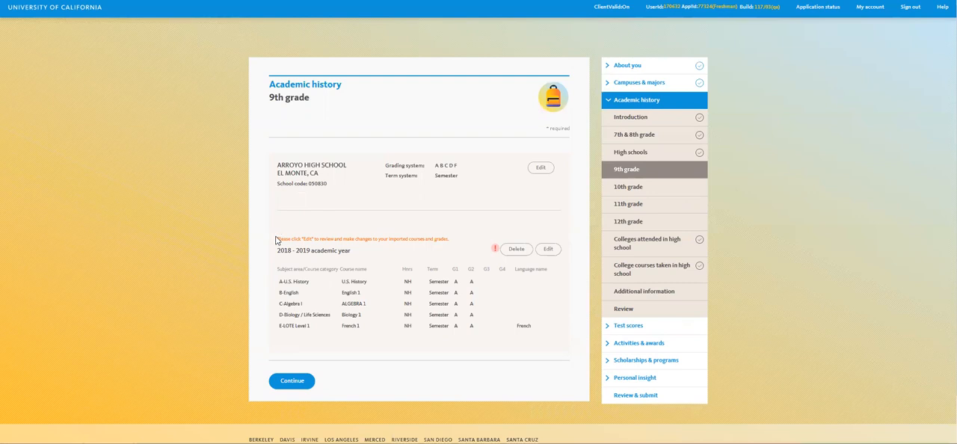
- Open the imported 9th grade courses and grades for the 2018 - 2019 academic year at Arroyo High School for editing
left_click_drag(278, 239, 454, 248)
left_click(471, 239)
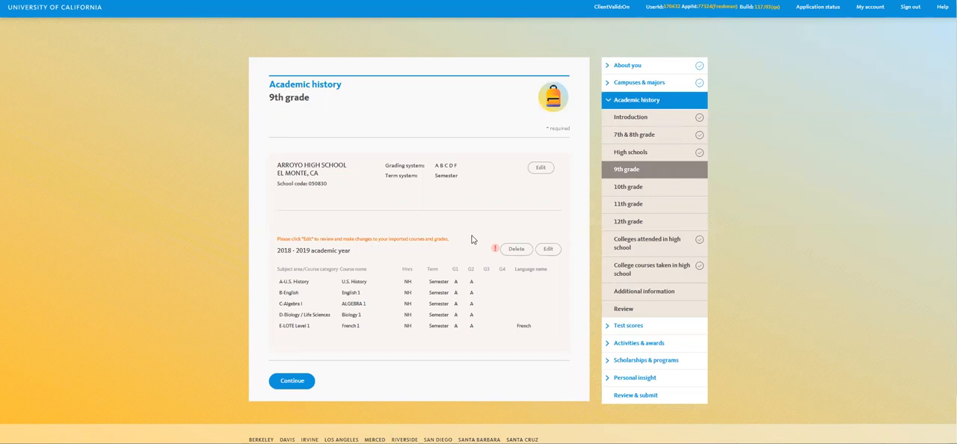
left_click(550, 251)
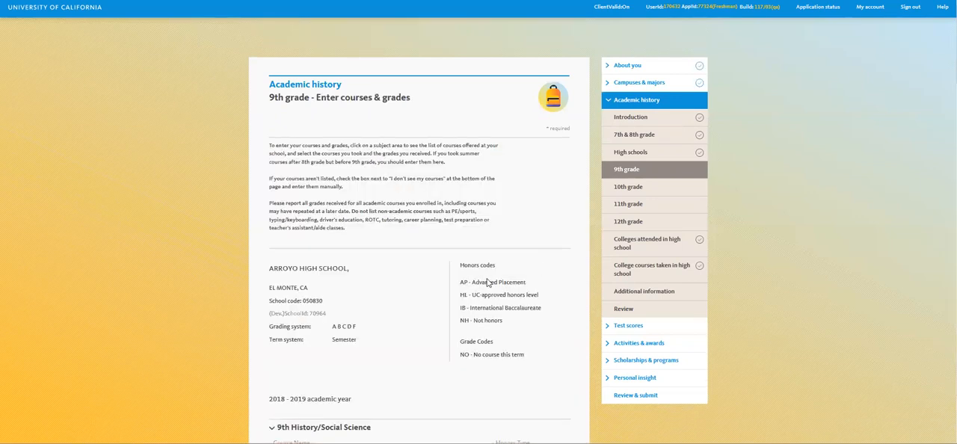
- Review the imported 9th grade courses and grades in every subject area, save them, and continue to 10th grade
scroll(357, 267, "down", 3)
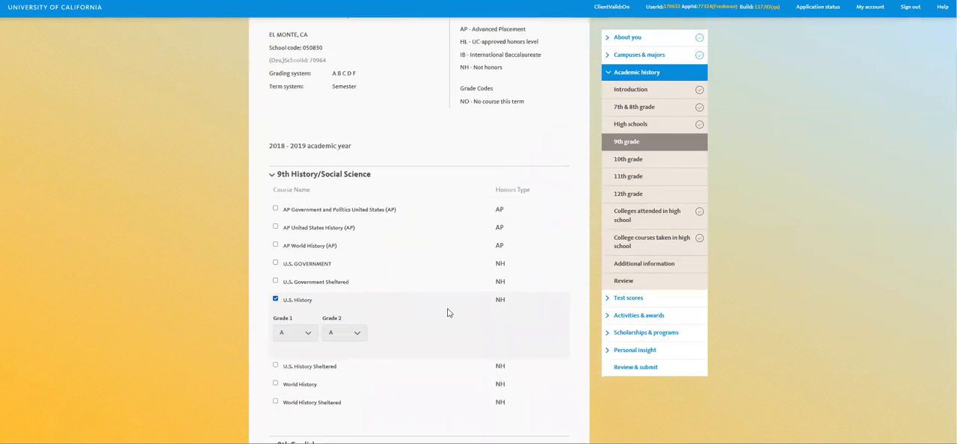
scroll(440, 312, "down", 1)
scroll(413, 331, "down", 2)
scroll(406, 342, "down", 2)
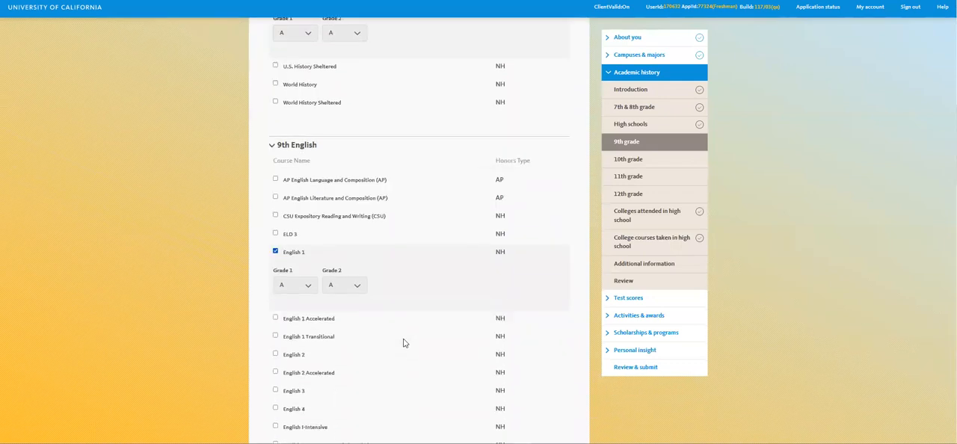
scroll(406, 342, "down", 1)
scroll(406, 337, "down", 2)
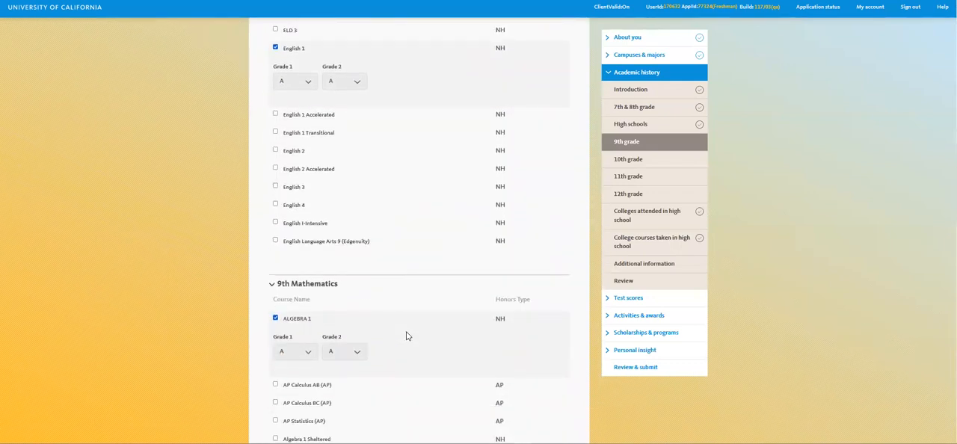
scroll(407, 338, "down", 4)
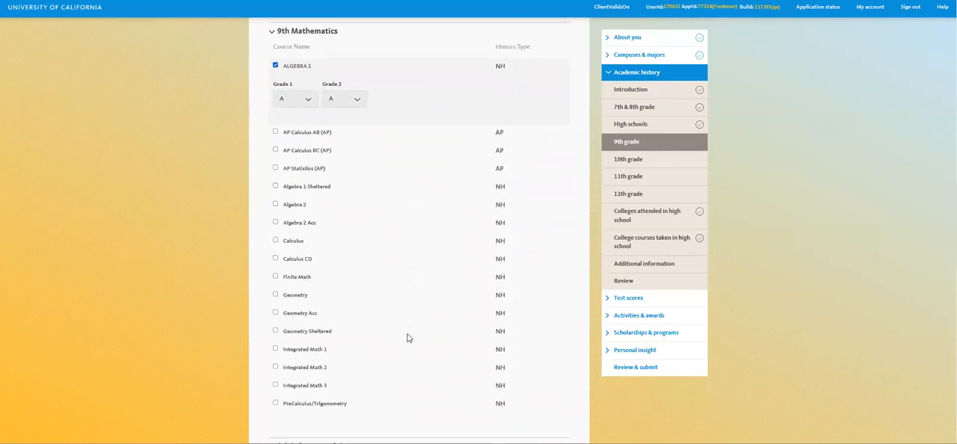
scroll(408, 338, "down", 3)
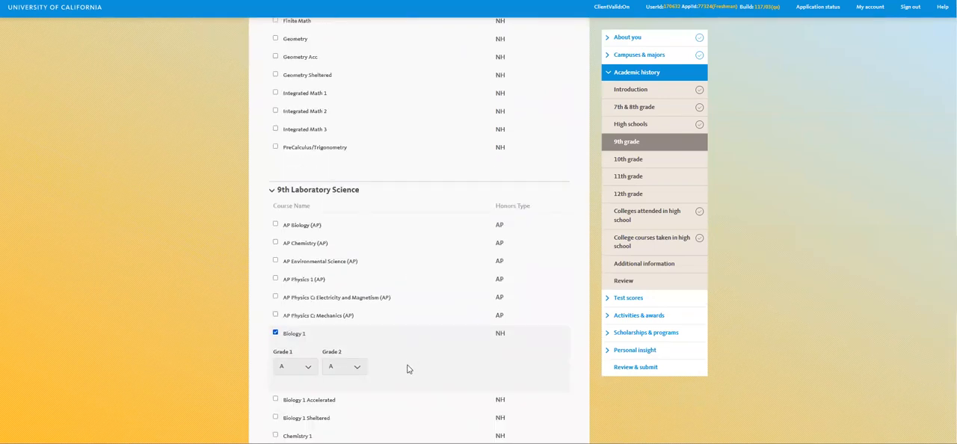
scroll(408, 369, "down", 5)
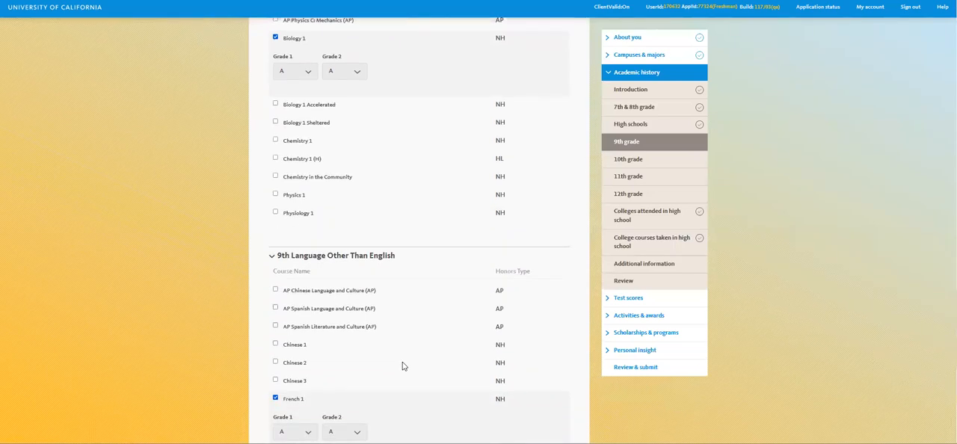
scroll(404, 366, "down", 1)
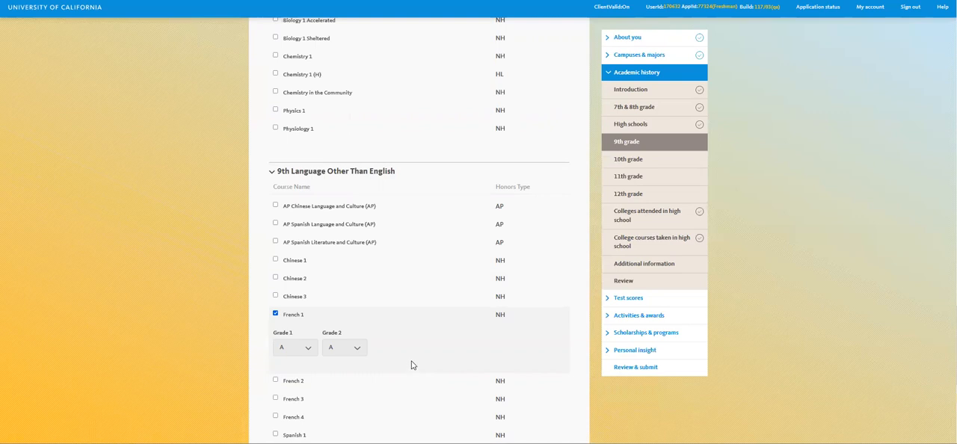
scroll(412, 366, "down", 2)
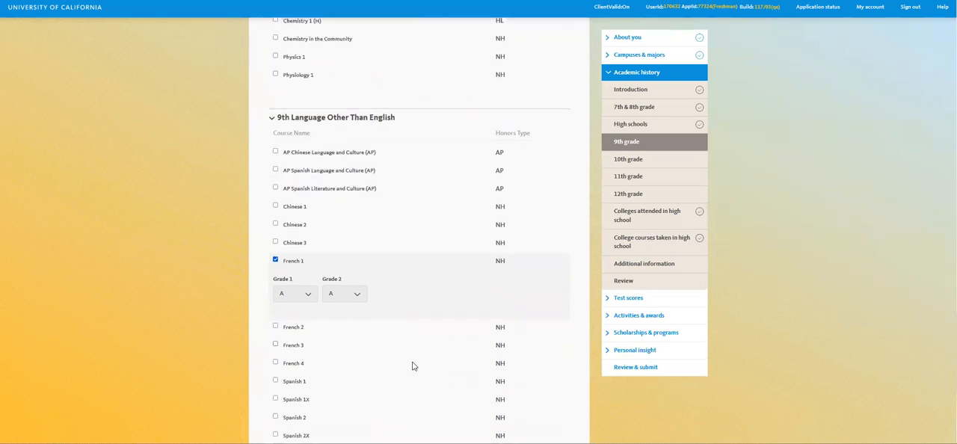
scroll(394, 275, "down", 1)
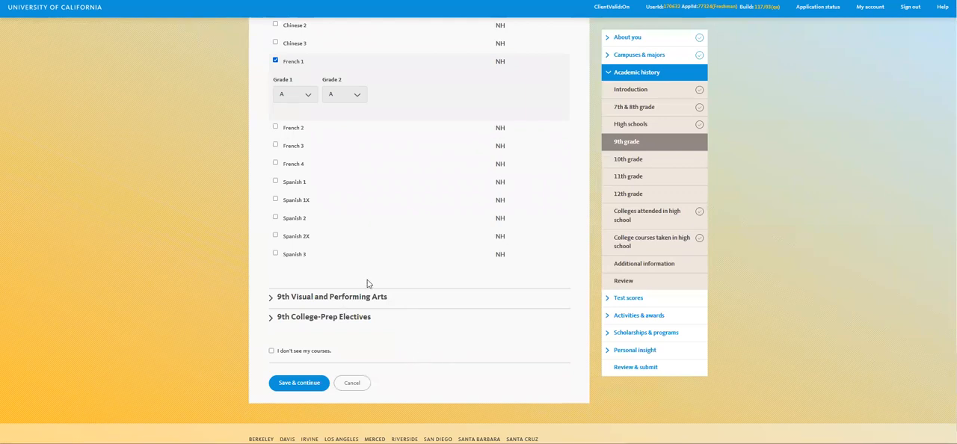
left_click(311, 384)
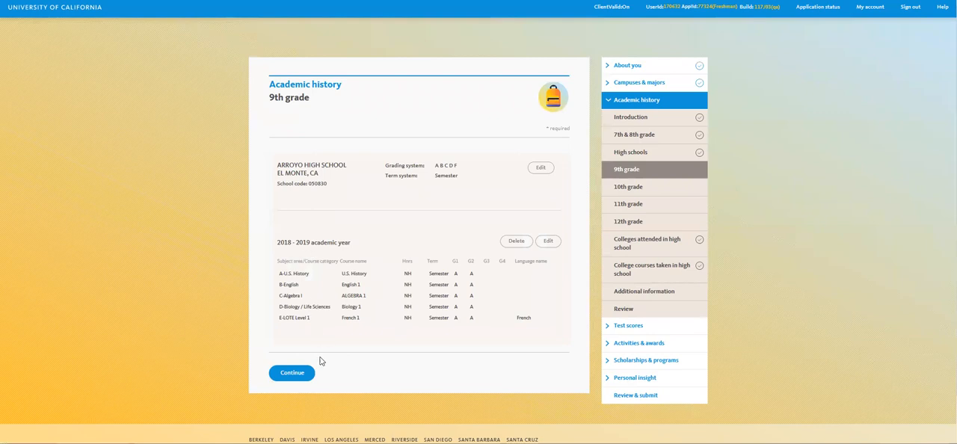
left_click(306, 376)
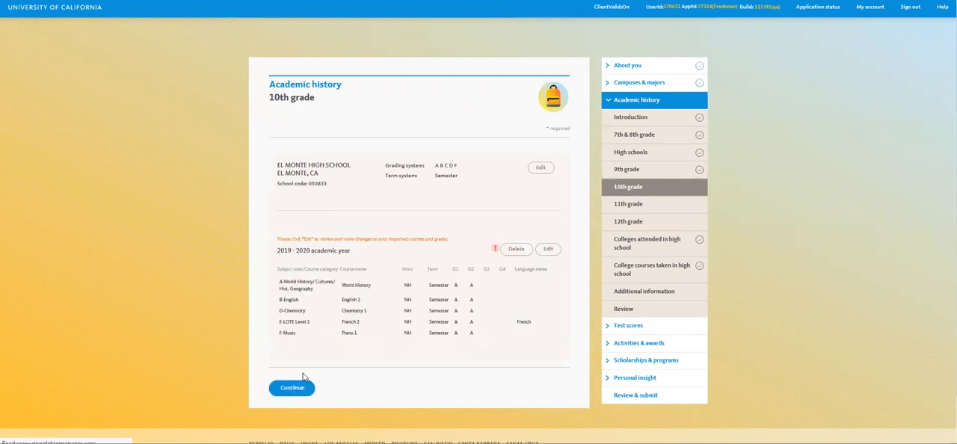
- Review the imported 2019 - 2020 courses and grades for 10th grade in editing mode, save them, and continue to 11th grade
scroll(314, 239, "down", 1)
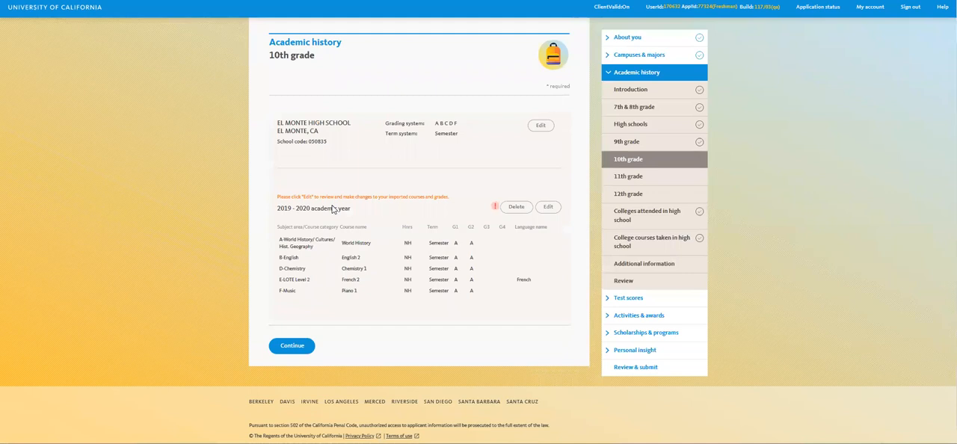
left_click(551, 208)
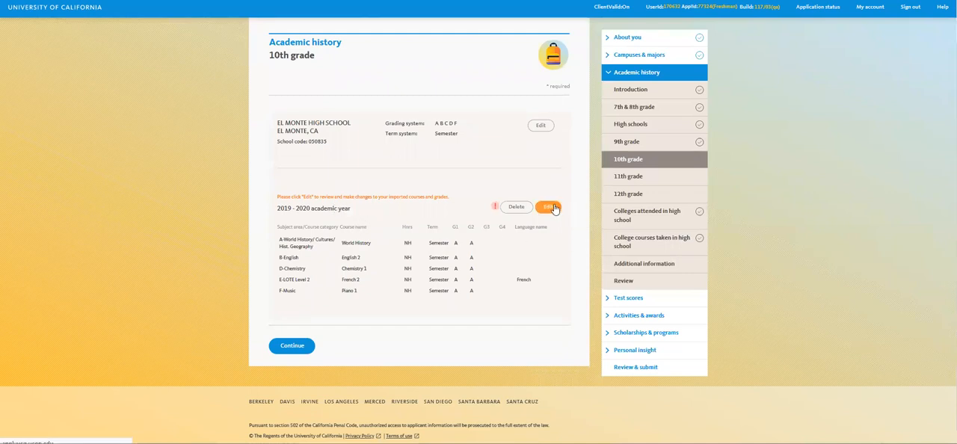
scroll(421, 224, "down", 7)
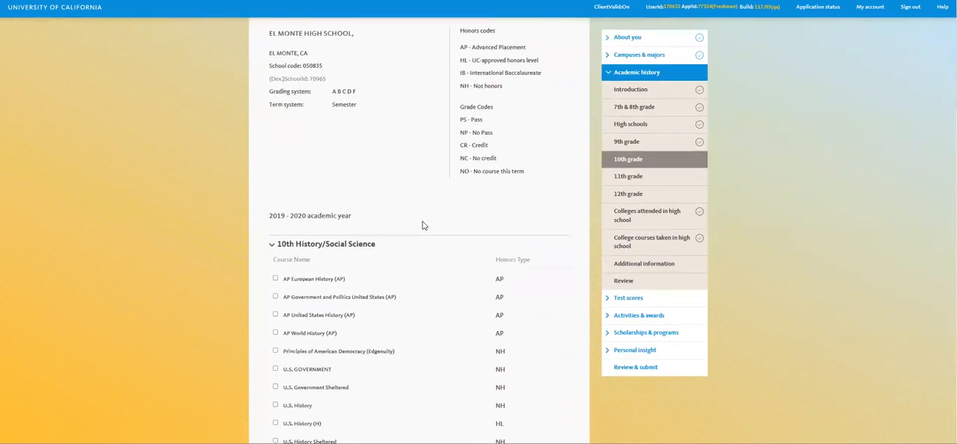
scroll(402, 193, "down", 11)
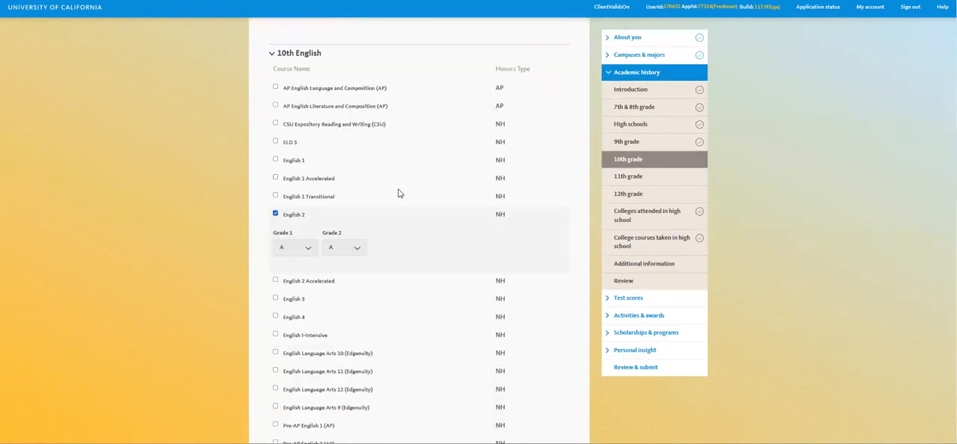
scroll(387, 212, "down", 10)
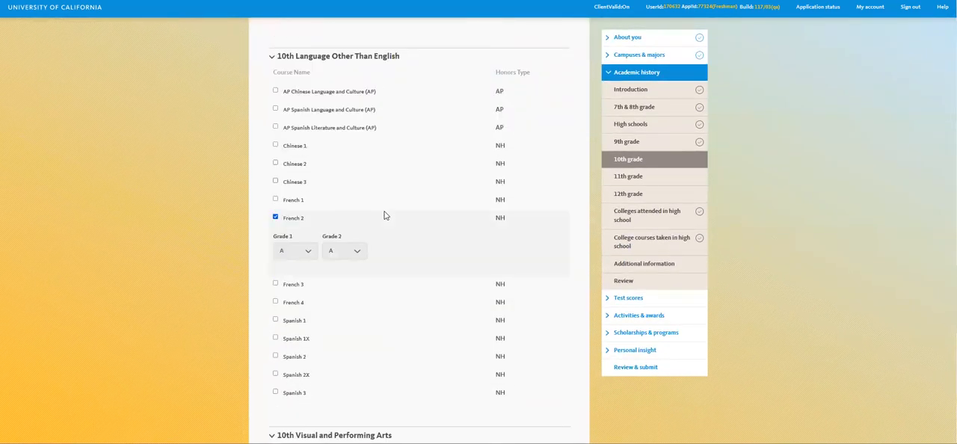
scroll(395, 244, "down", 1)
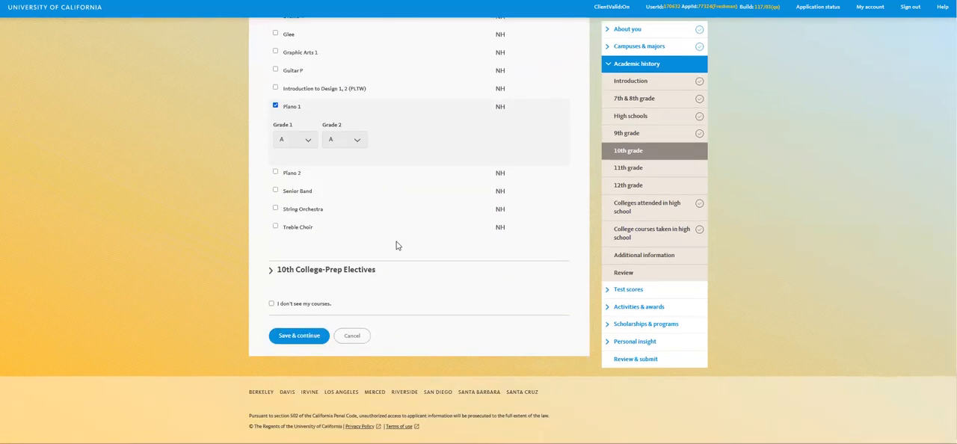
left_click(316, 338)
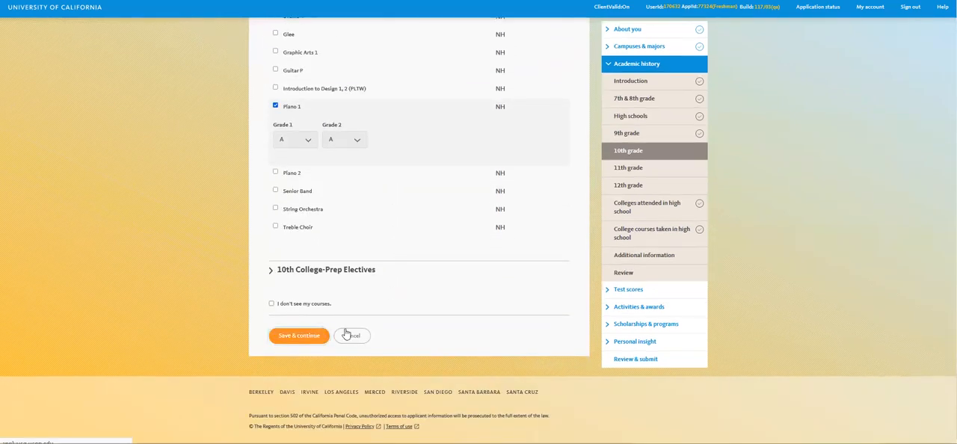
scroll(385, 275, "down", 1)
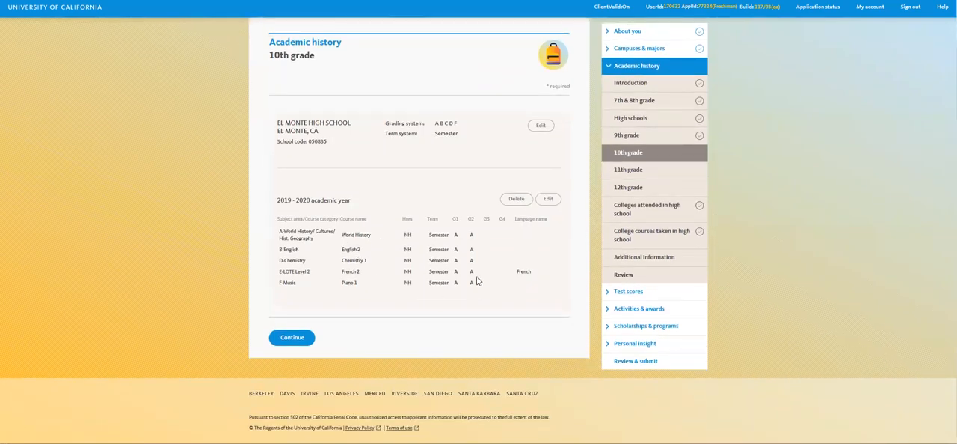
left_click(300, 341)
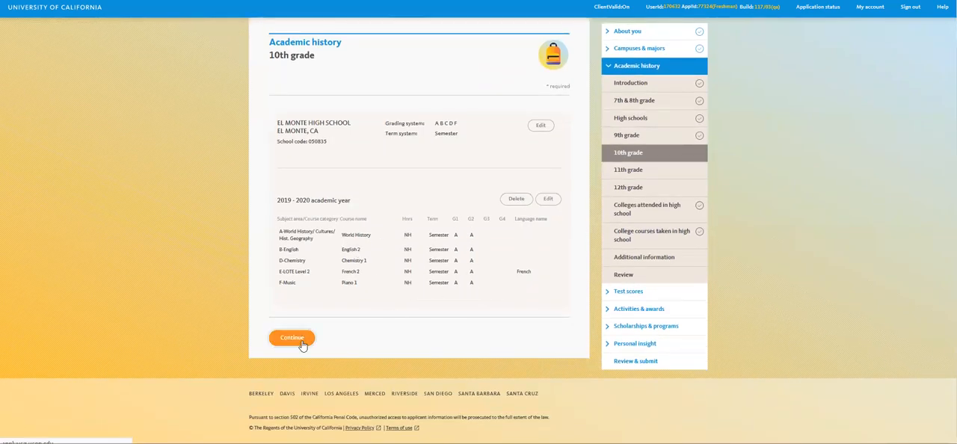
- Review the imported 2020 - 2021 courses and grades for 11th grade in editing mode, save them, and continue to 12th grade
left_click(547, 251)
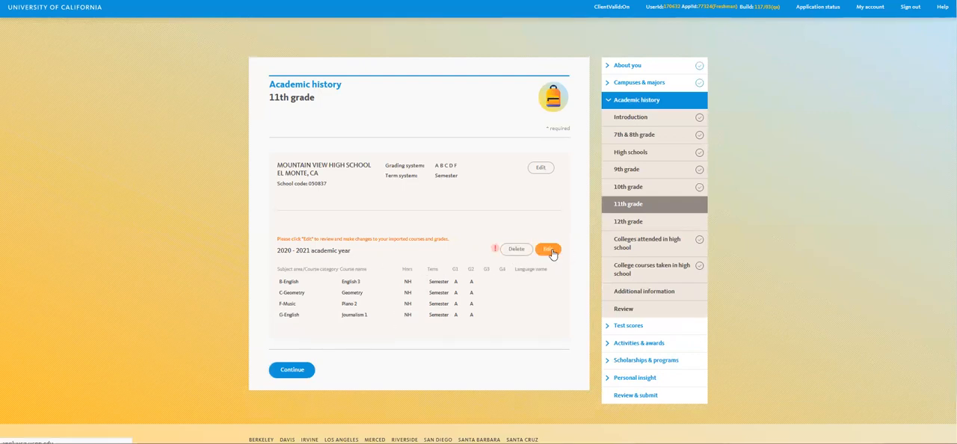
left_click(551, 251)
scroll(419, 253, "down", 5)
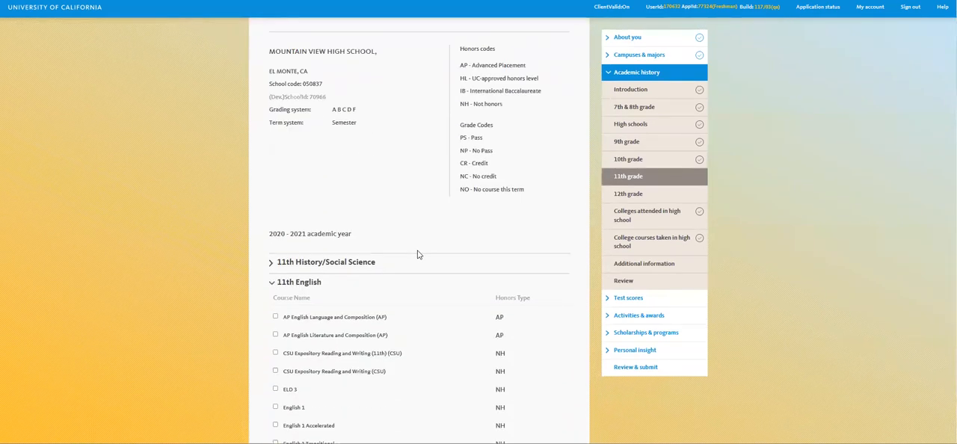
scroll(417, 253, "down", 5)
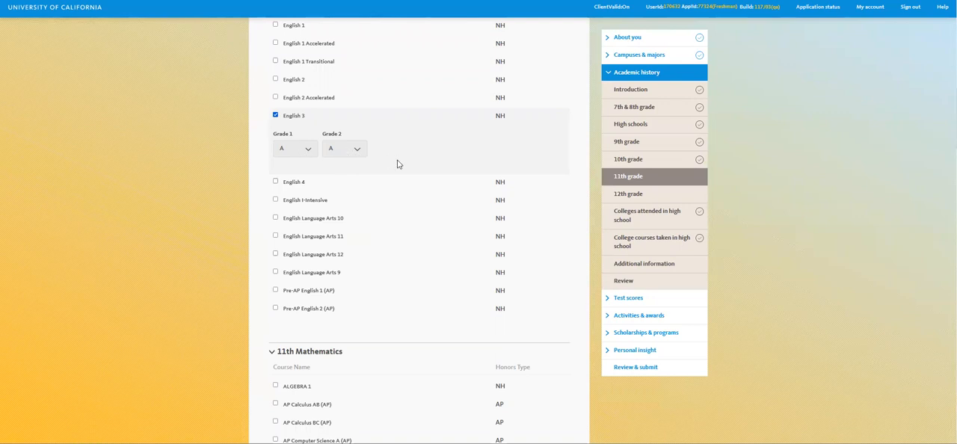
scroll(403, 175, "down", 5)
scroll(404, 187, "down", 7)
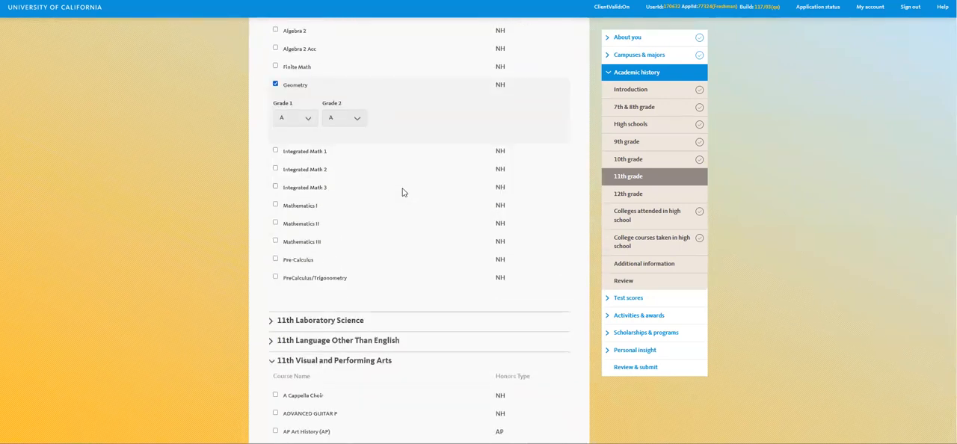
scroll(400, 202, "down", 8)
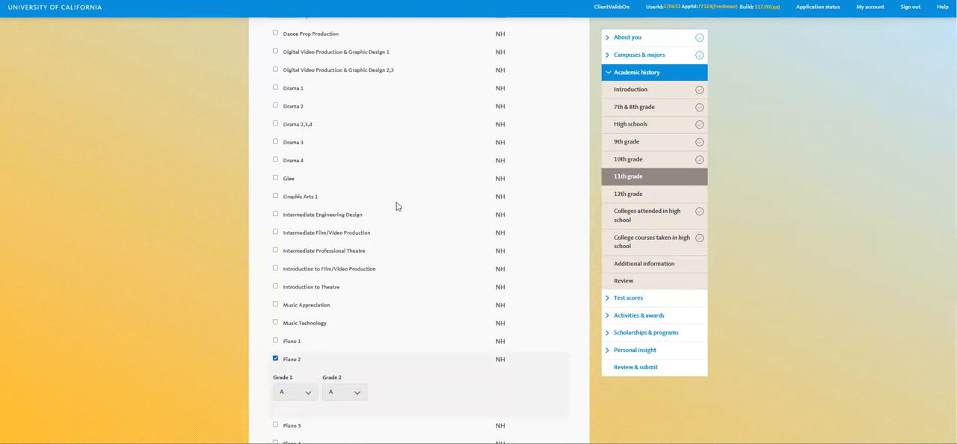
scroll(408, 222, "down", 10)
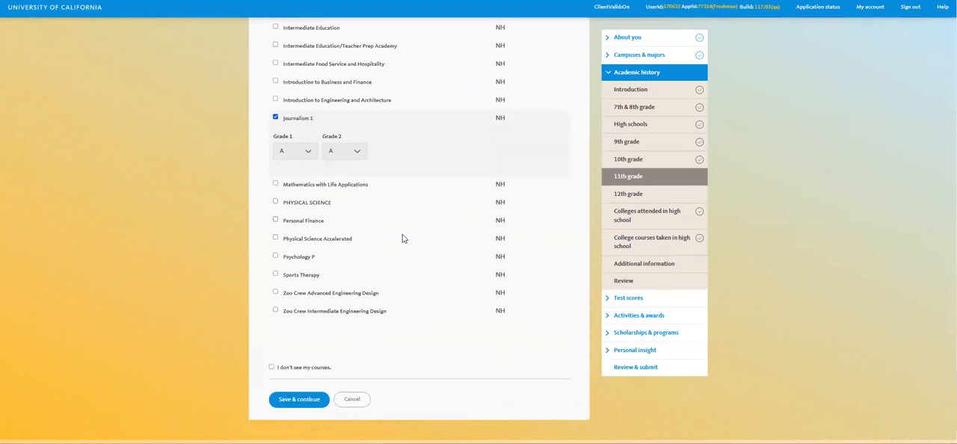
scroll(400, 237, "down", 2)
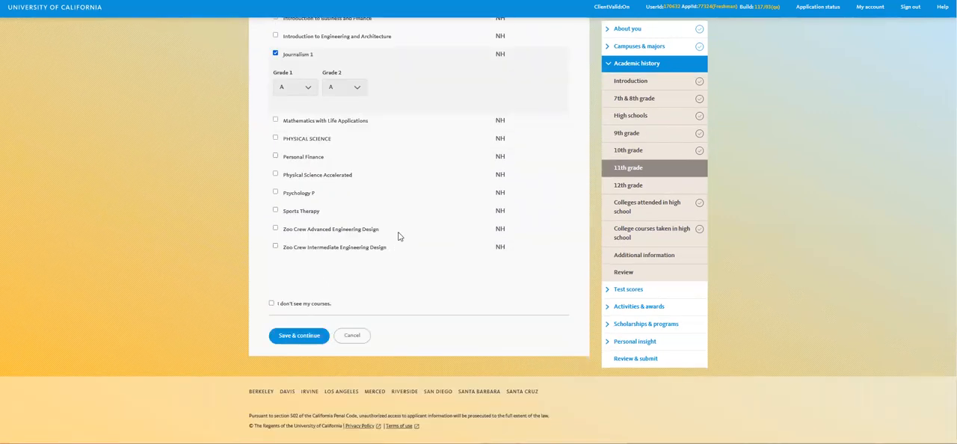
left_click(310, 338)
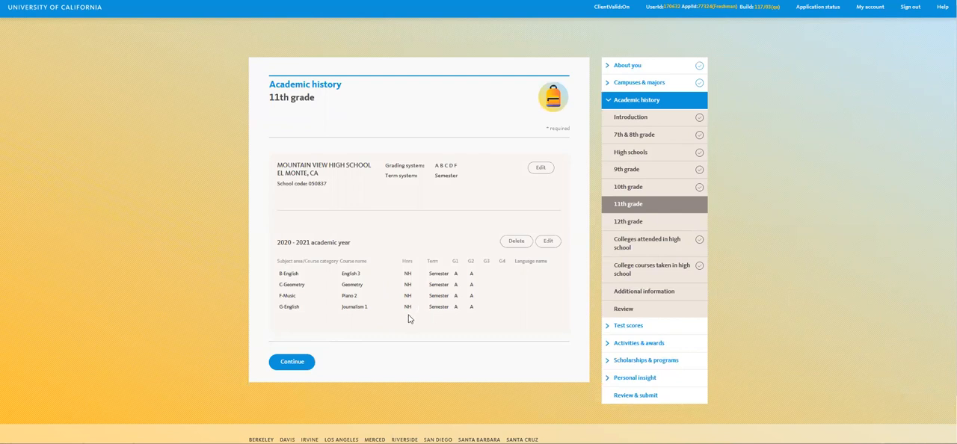
left_click(294, 362)
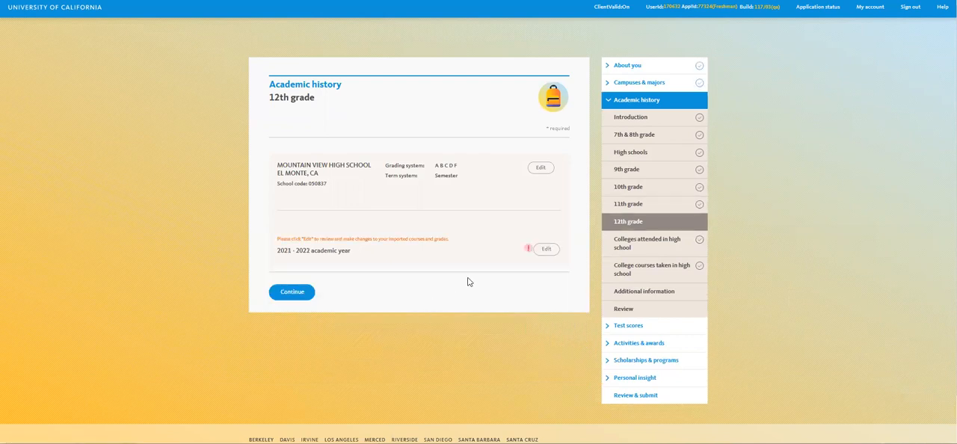
- Choose to continue working on the 12th grade page and open the 2021 - 2022 academic year's course entry for editing
left_click(289, 301)
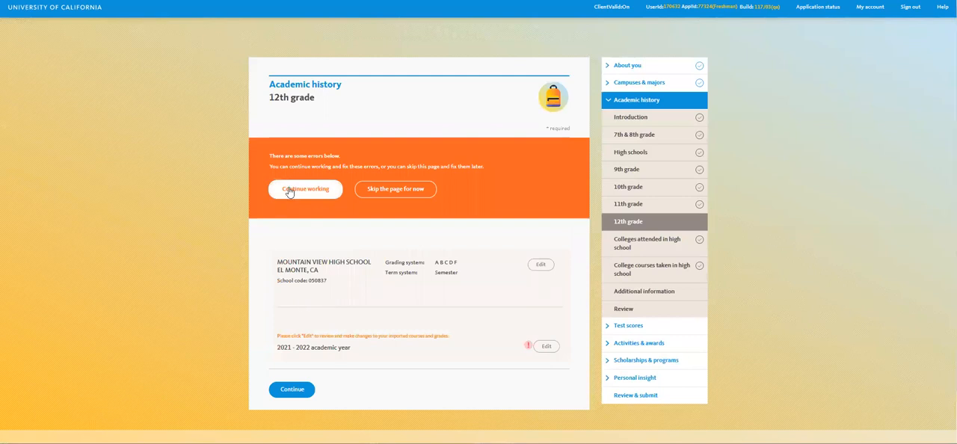
left_click(289, 191)
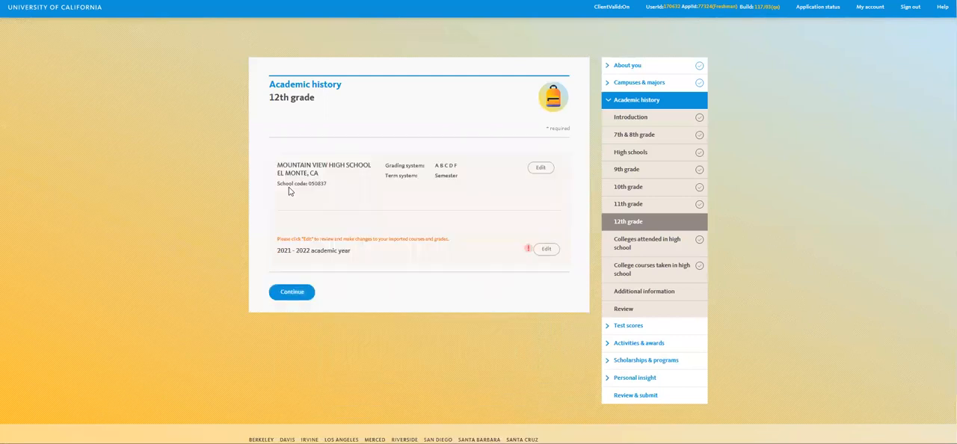
left_click(546, 249)
scroll(541, 267, "down", 3)
scroll(486, 284, "down", 3)
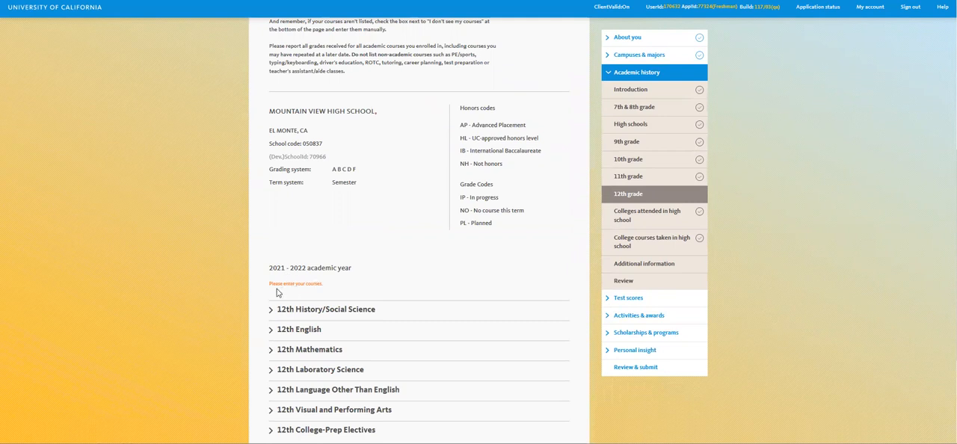
scroll(279, 280, "down", 1)
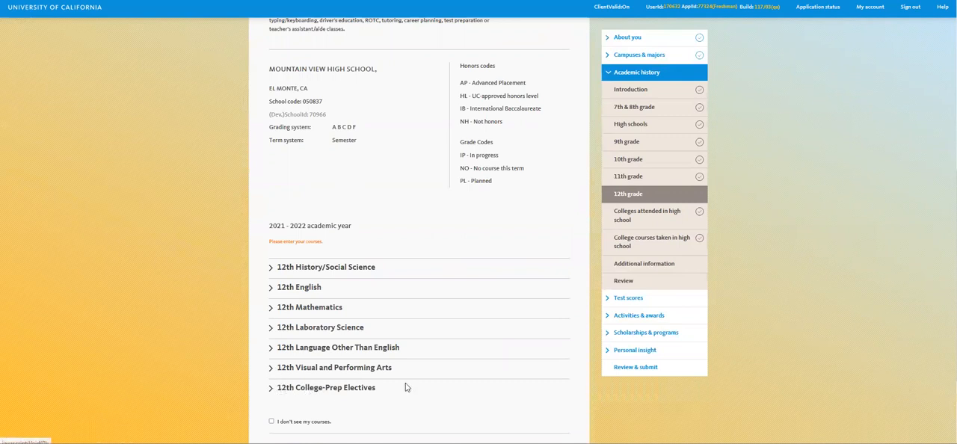
- Try to save the 2021 - 2022 academic year without entering any courses, and choose to continue working on the page
scroll(406, 387, "down", 2)
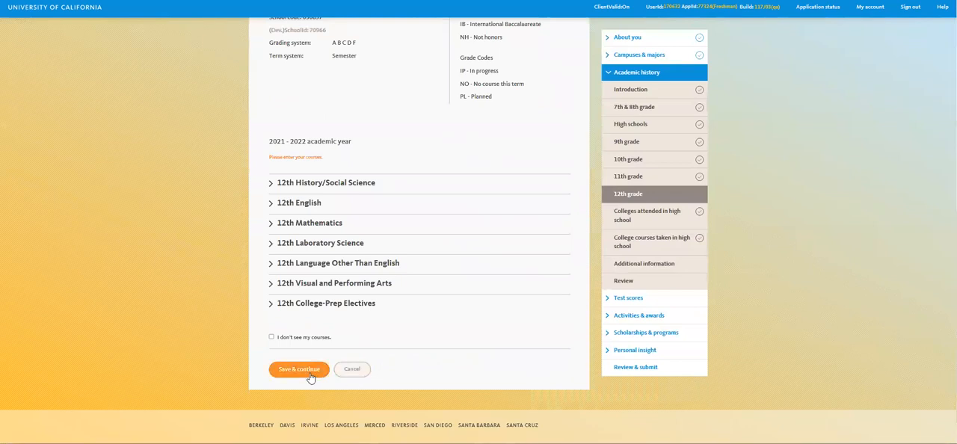
left_click(311, 378)
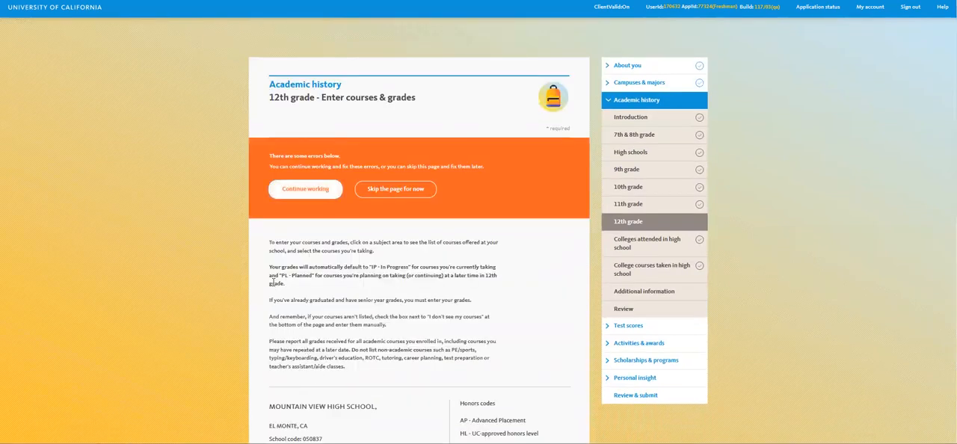
left_click(308, 192)
- Submit the 2021 - 2022 course page without courses, skip it for now, and try to continue from the 12th grade overview
scroll(347, 247, "down", 5)
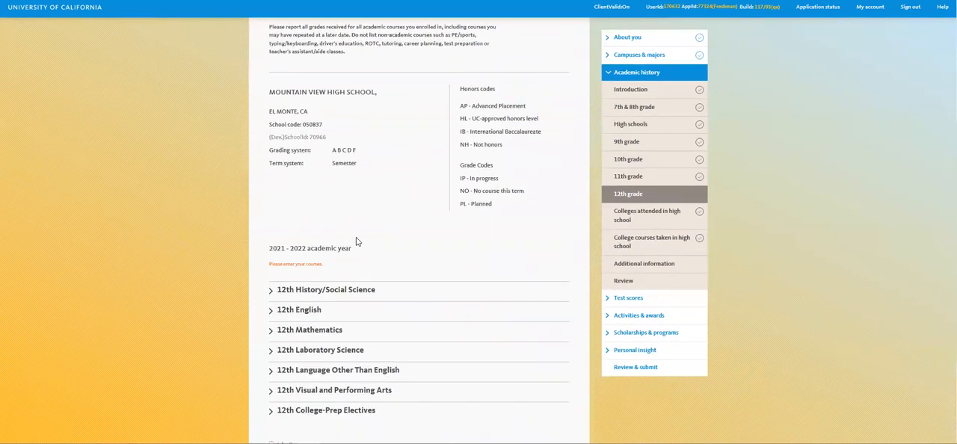
scroll(357, 241, "down", 1)
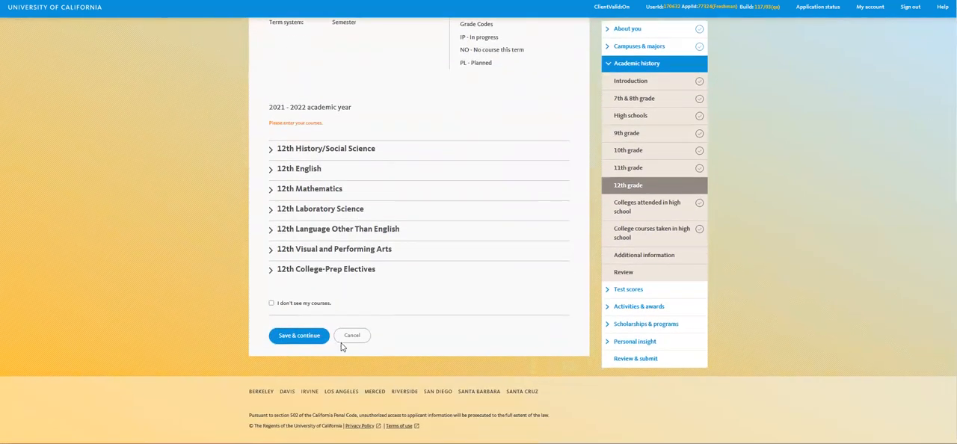
left_click(302, 338)
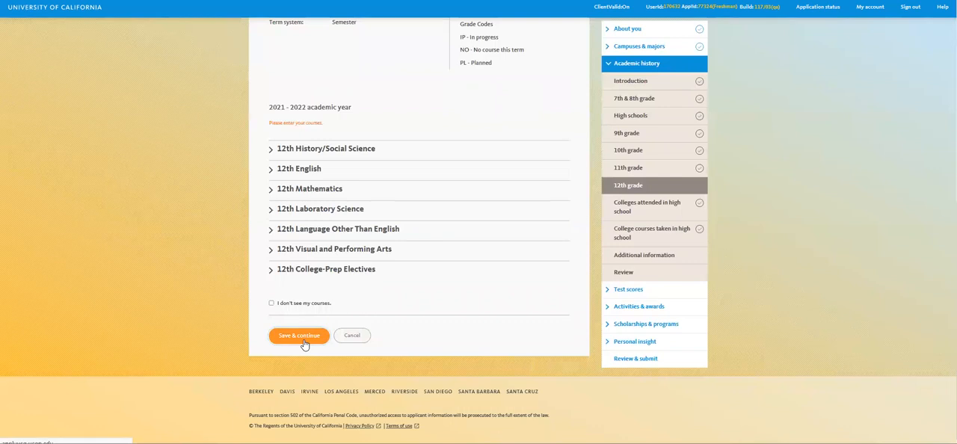
left_click(412, 193)
left_click(305, 294)
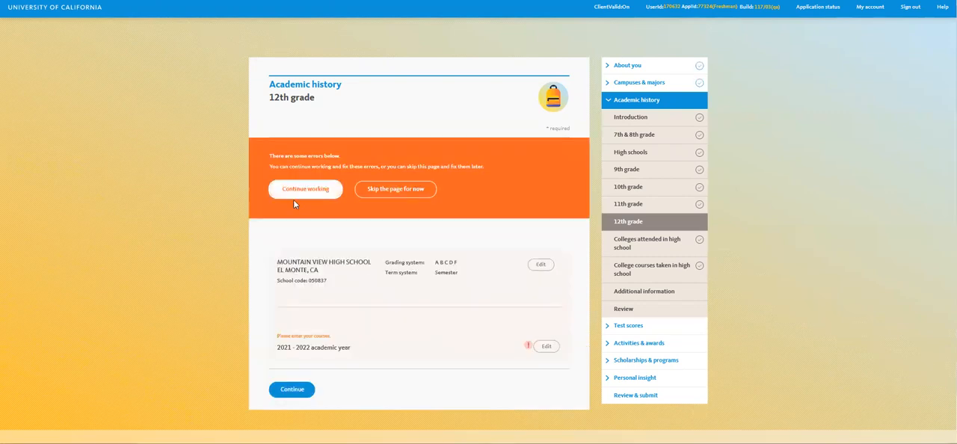
left_click(292, 391)
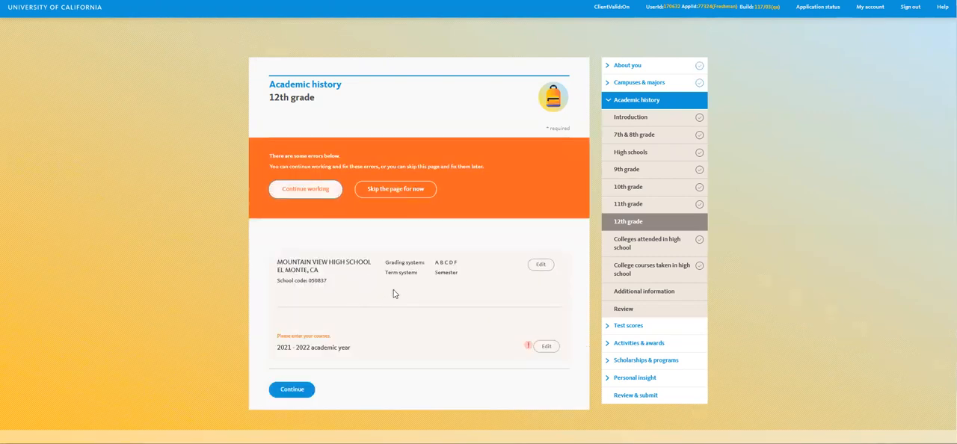